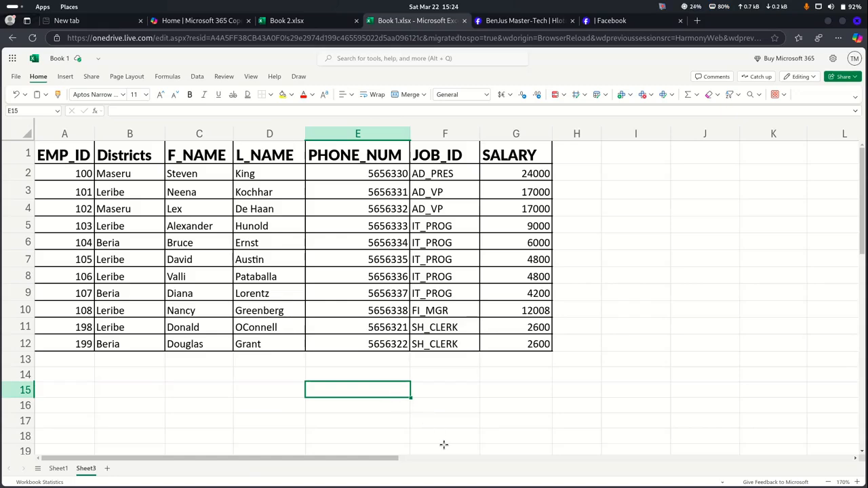
Open the ZAR version table image IMG-20250128-WA0004.jpg in the image viewer
mouse_move(508, 483)
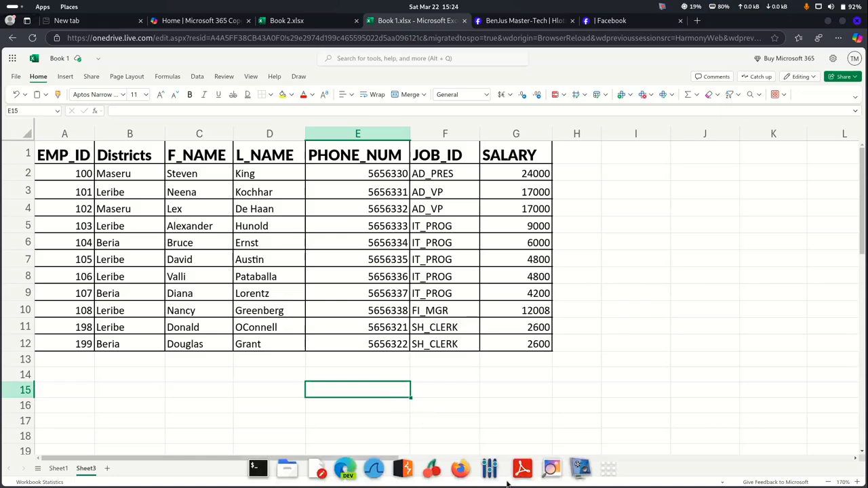
left_click(551, 473)
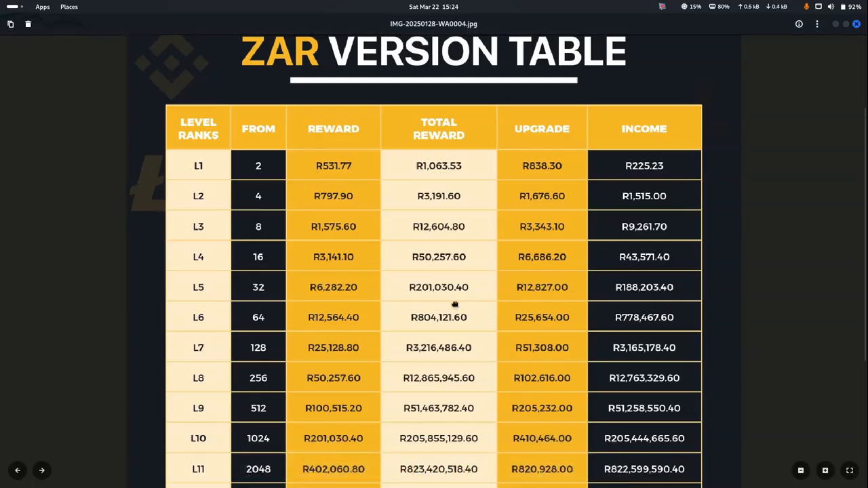
Pan and zoom out to view the whole ZAR table, then open packages - rates.pdf
left_click_drag(455, 304, 451, 423)
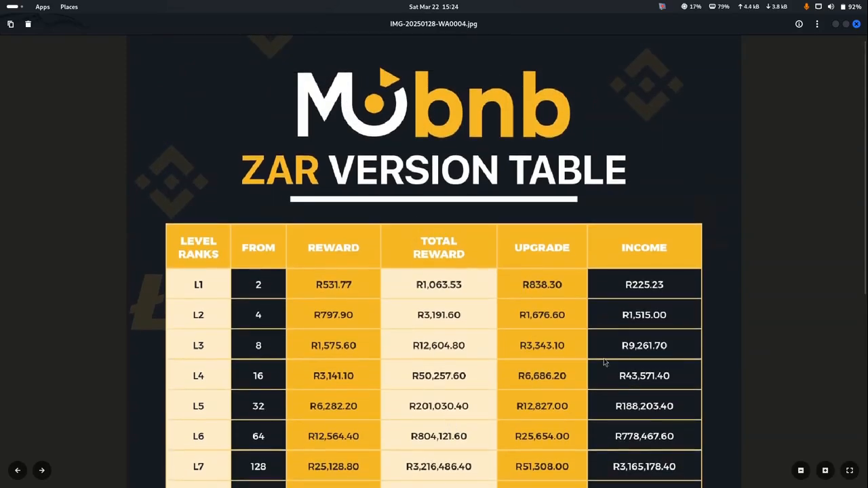
scroll(654, 384, "down", 3)
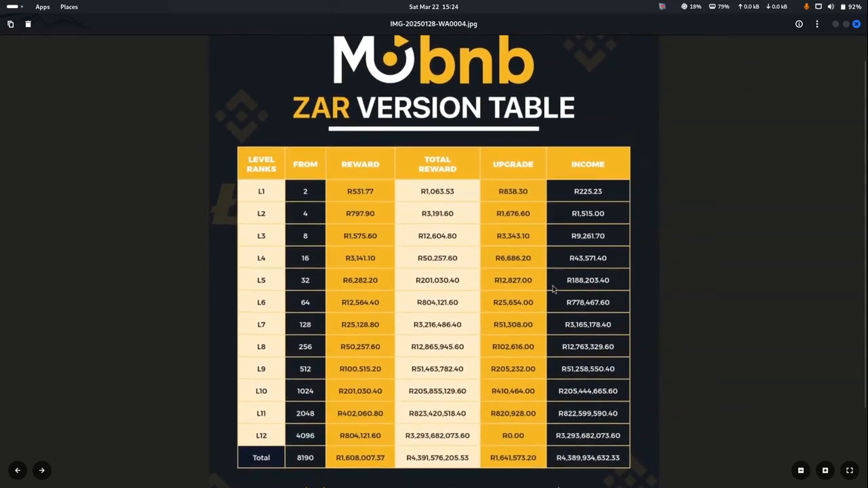
left_click_drag(535, 291, 545, 322)
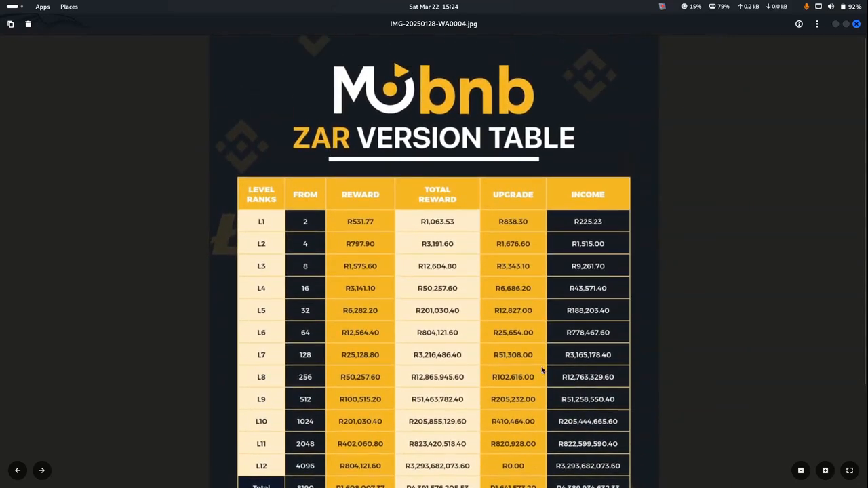
mouse_move(505, 468)
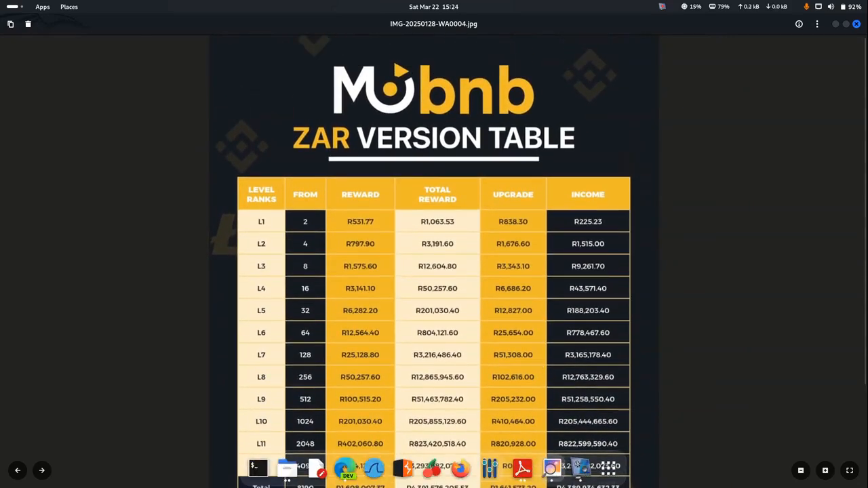
left_click(521, 470)
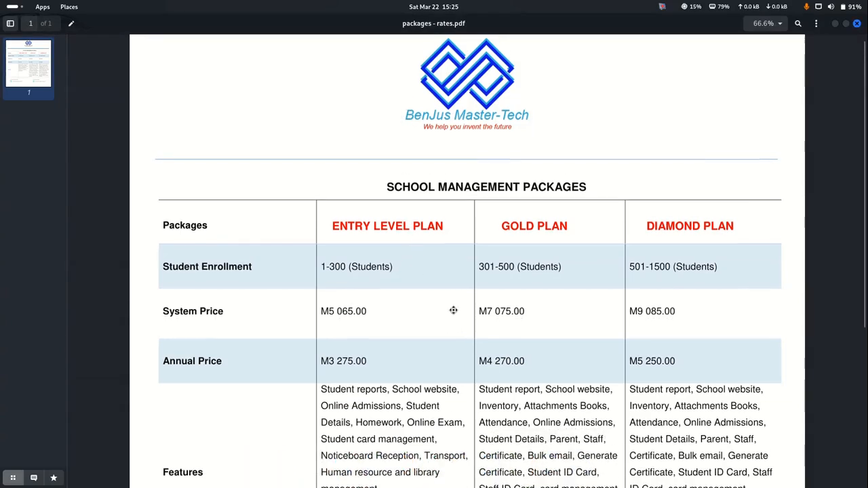
Scroll through the School Management Packages price list, then go back to Book 1.xlsx
scroll(454, 315, "down", 3)
scroll(455, 315, "down", 3)
scroll(455, 314, "up", 3)
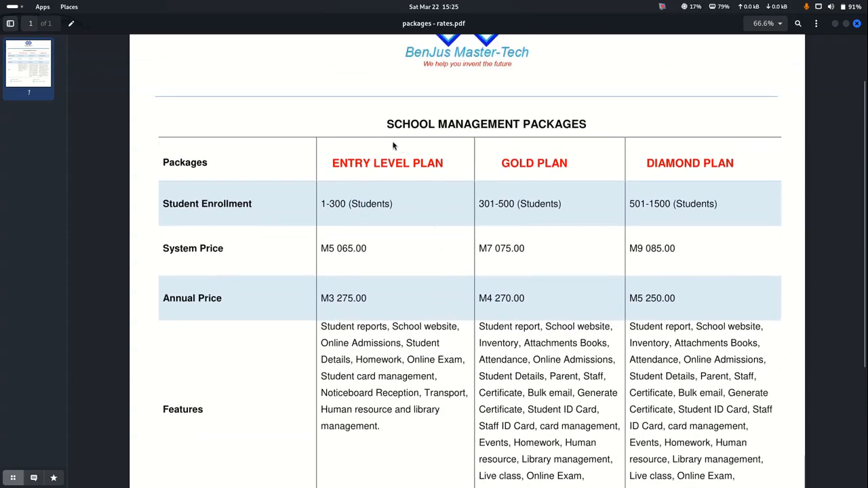
scroll(445, 187, "down", 4)
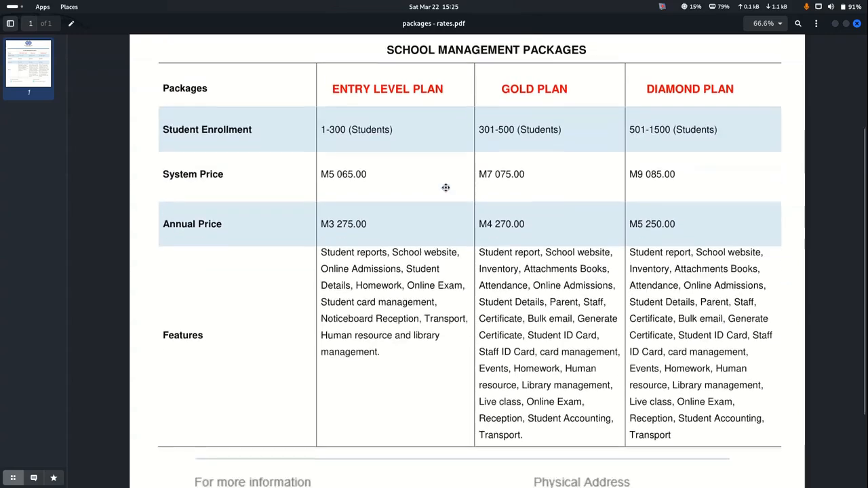
scroll(445, 193, "up", 4)
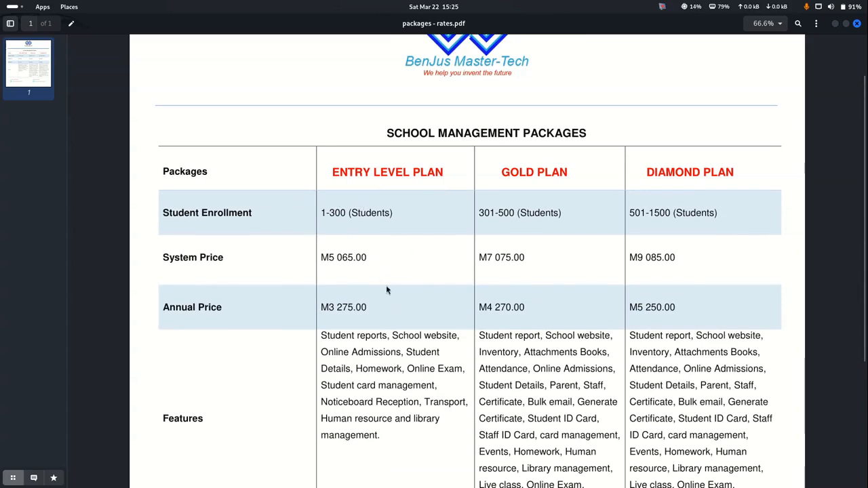
mouse_move(403, 485)
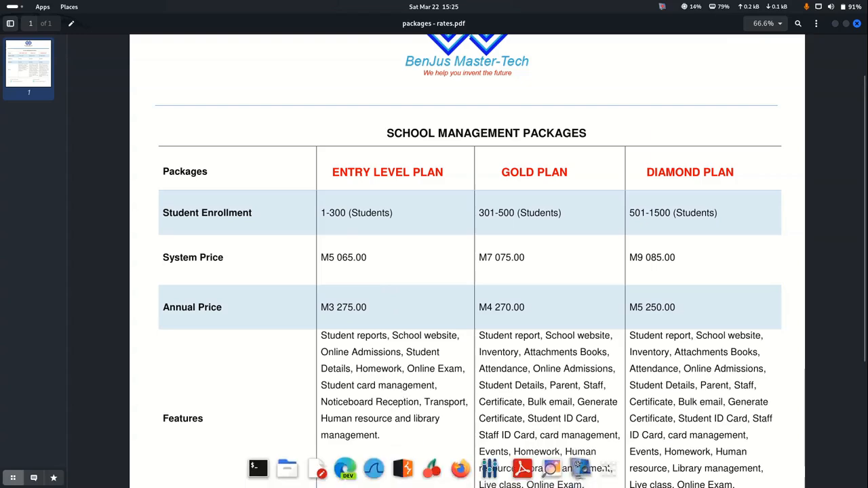
left_click(345, 472)
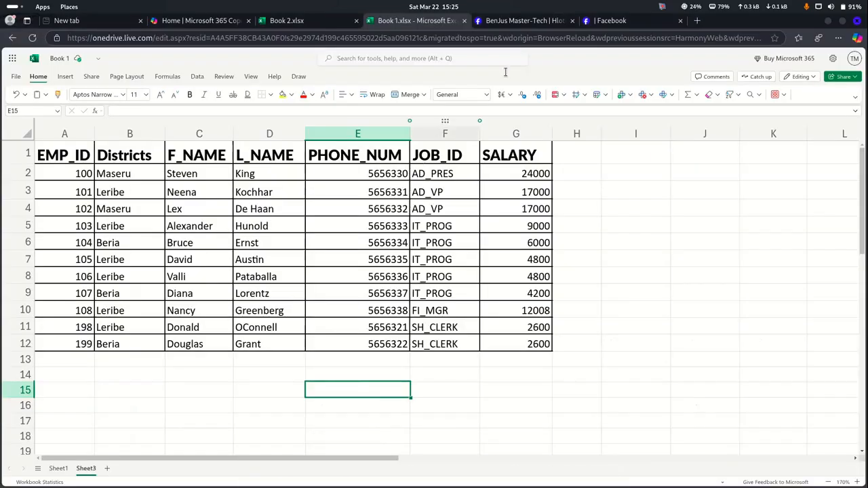
Browse the BenJus Master-Tech page zoomed in and the Mo BNB reels, then return to Book 1.xlsx
left_click(537, 22)
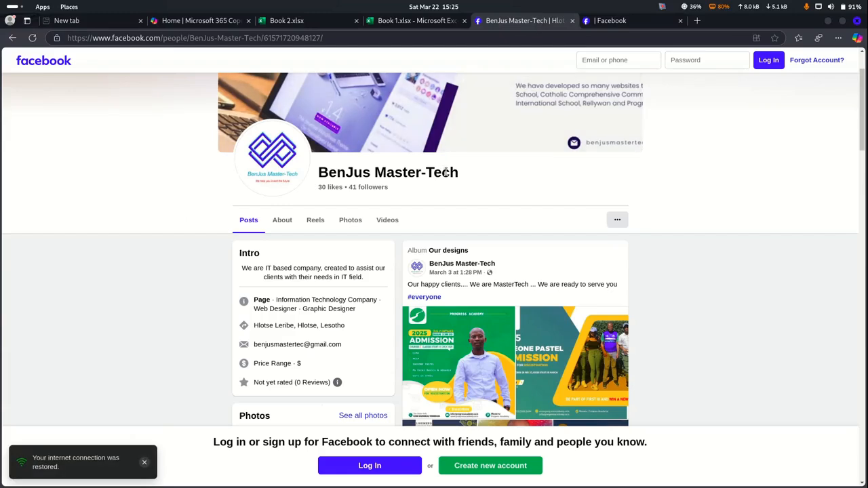
left_click_drag(458, 172, 316, 173)
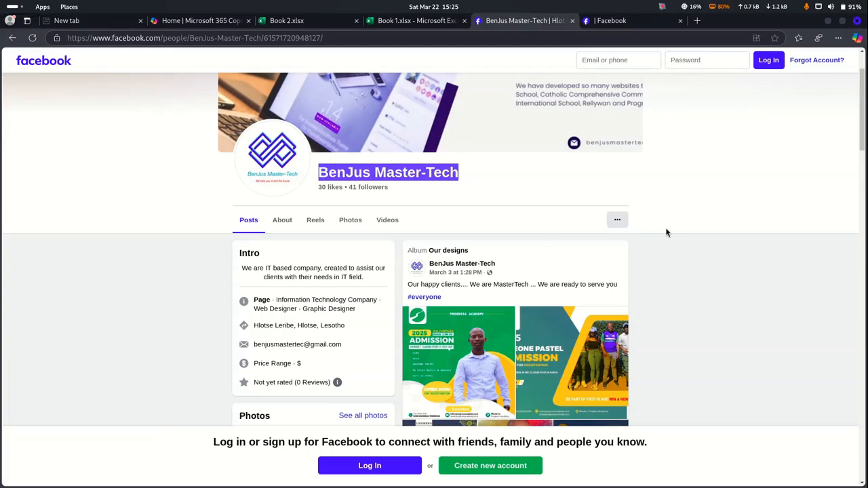
key("ctrl+plus")
key("ctrl+plus")
key("ctrl+plus")
key("ctrl+plus")
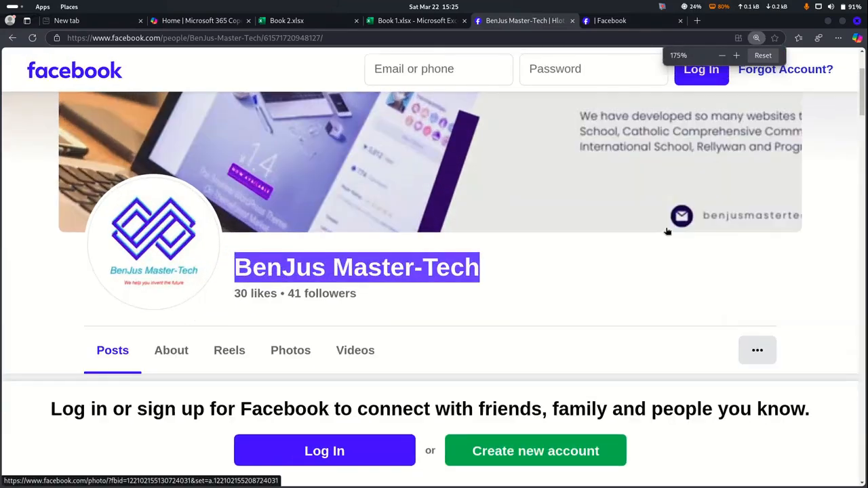
left_click(779, 279)
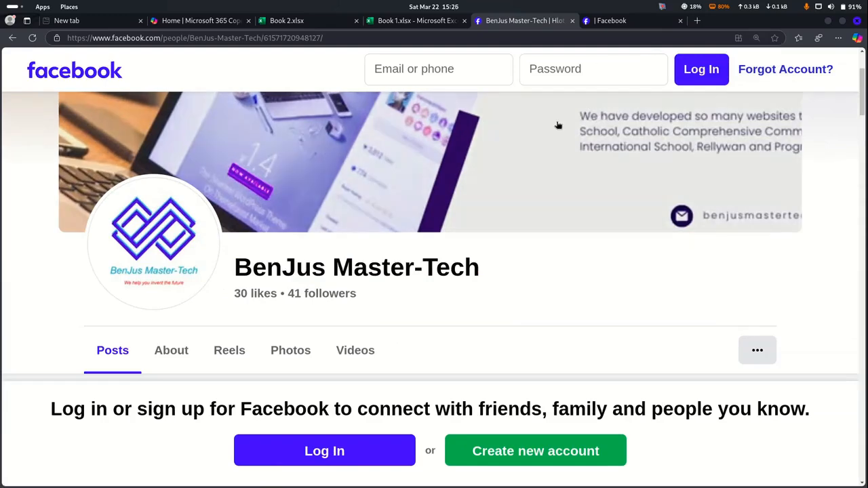
left_click(620, 23)
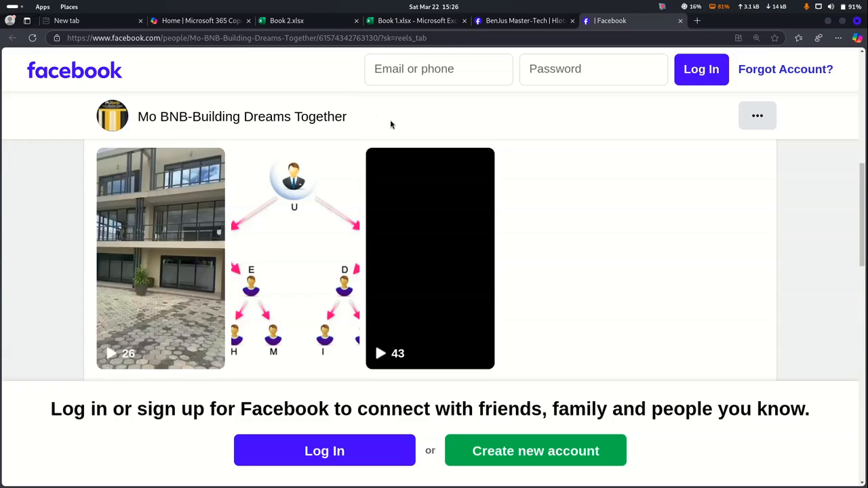
left_click(415, 21)
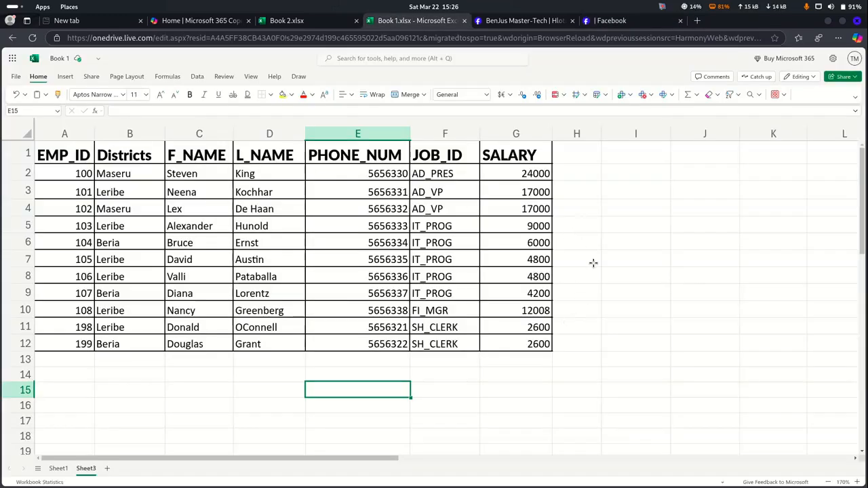
Copy the EMP_ID and SALARY headers into I2:J2 as the lookup box headings
scroll(617, 208, "right", 3)
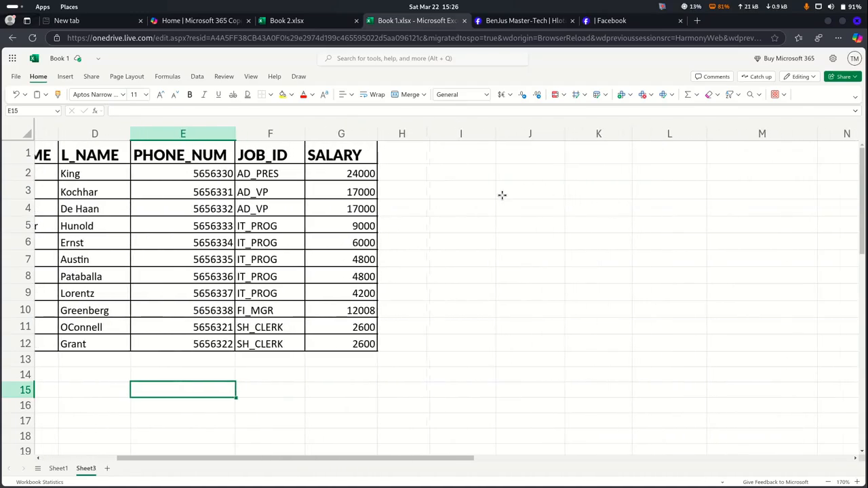
scroll(467, 243, "left", 3)
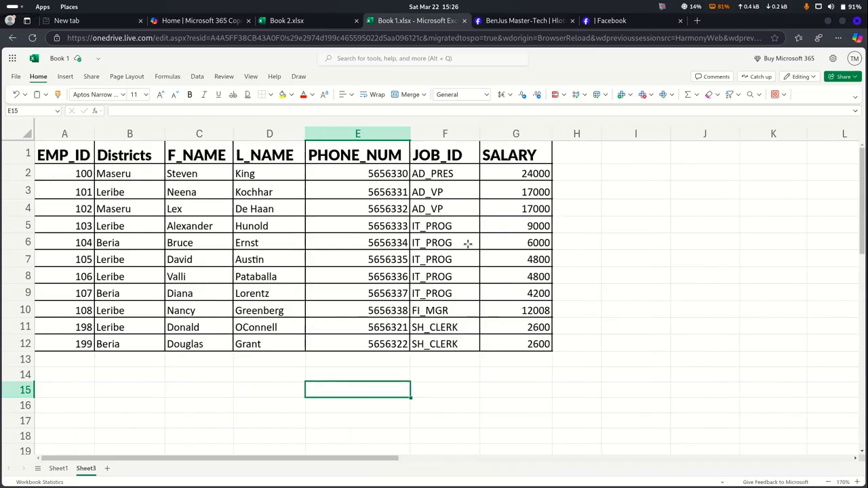
left_click(66, 155)
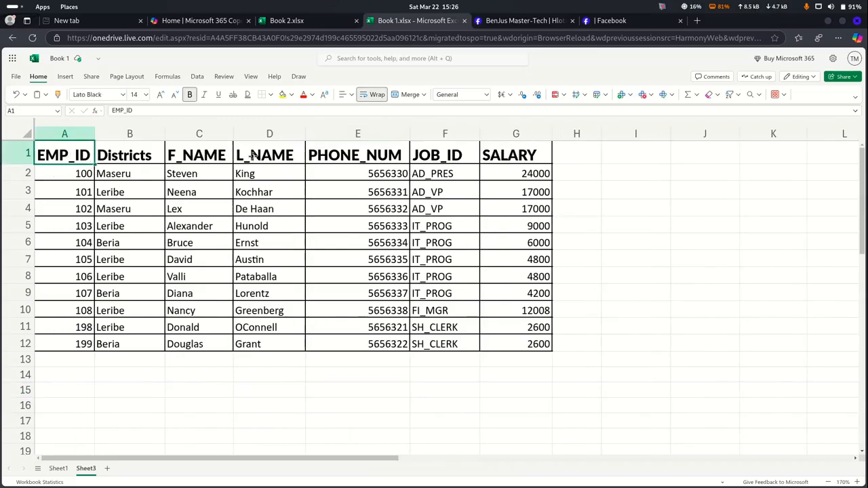
left_click(510, 155)
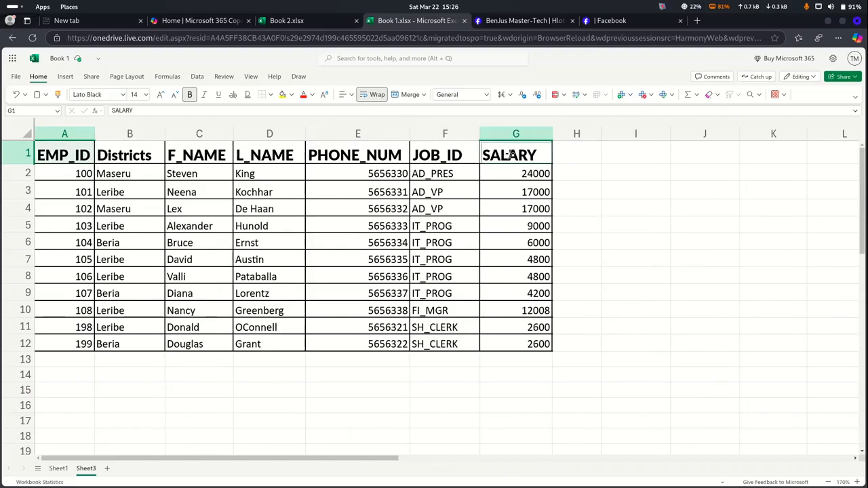
key("ctrl+c")
left_click(619, 175)
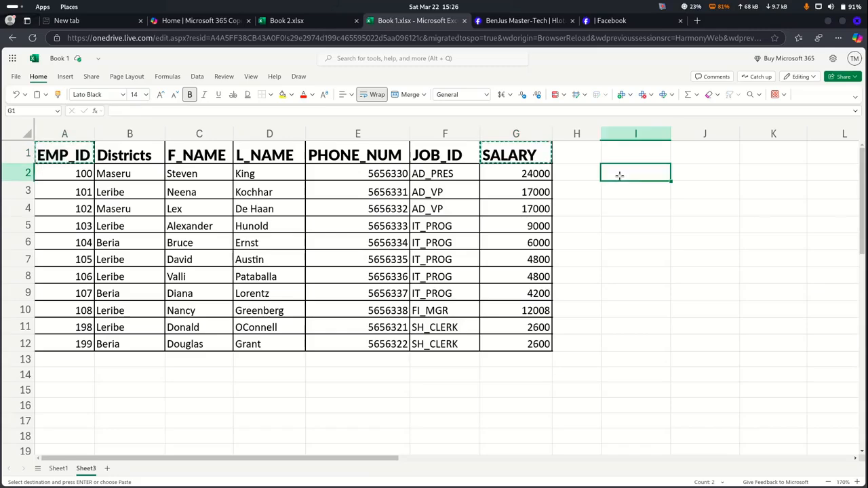
key("ctrl+v")
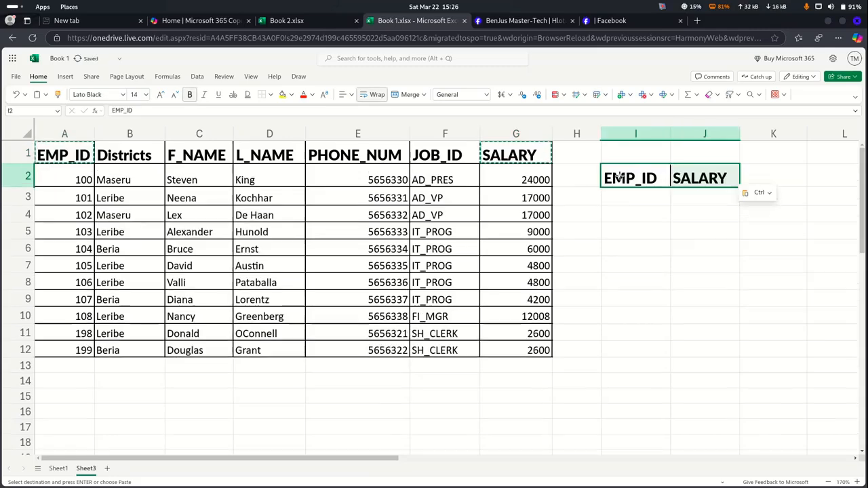
Copy employee ID 100 from A2 into I3 under the lookup box's EMP_ID heading
scroll(693, 202, "right", 3)
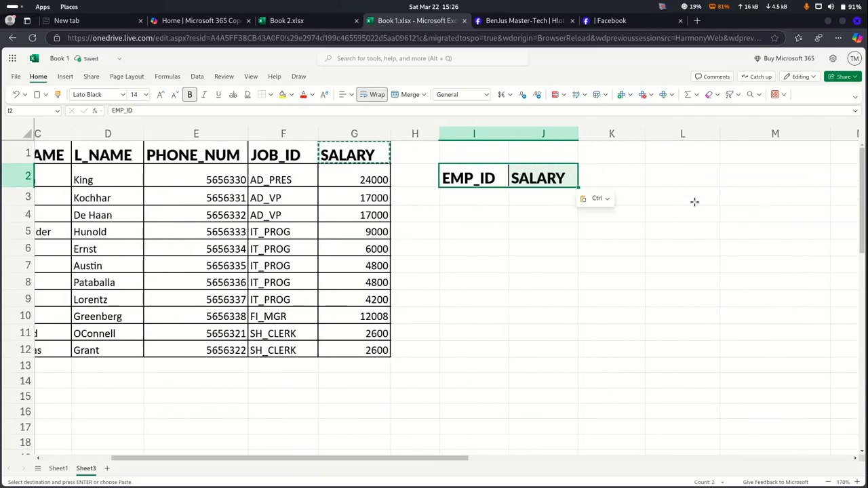
left_click(486, 197)
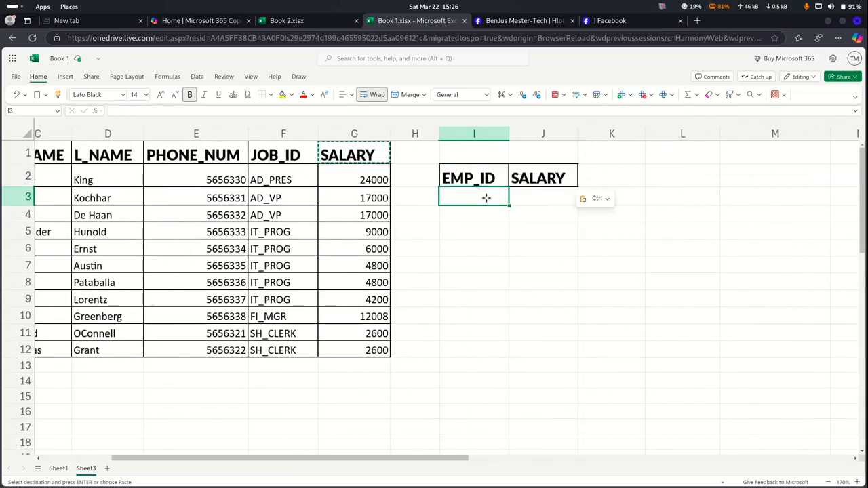
scroll(486, 197, "left", 3)
left_click(72, 173)
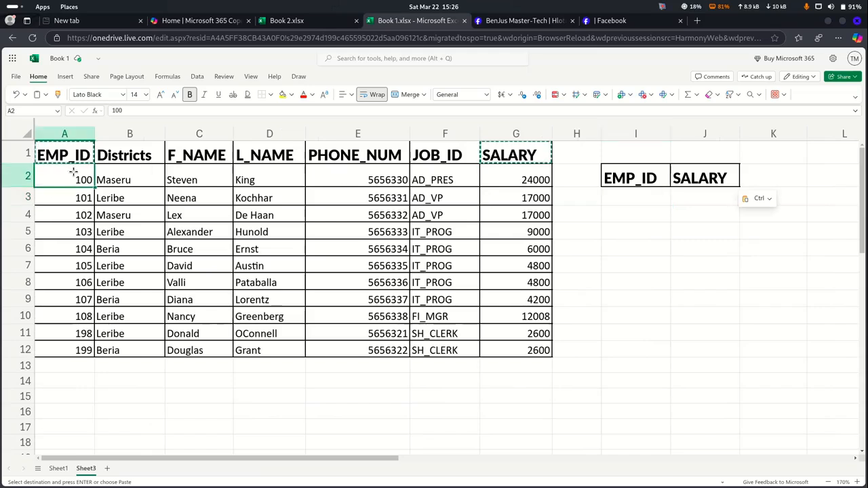
key("ctrl+c")
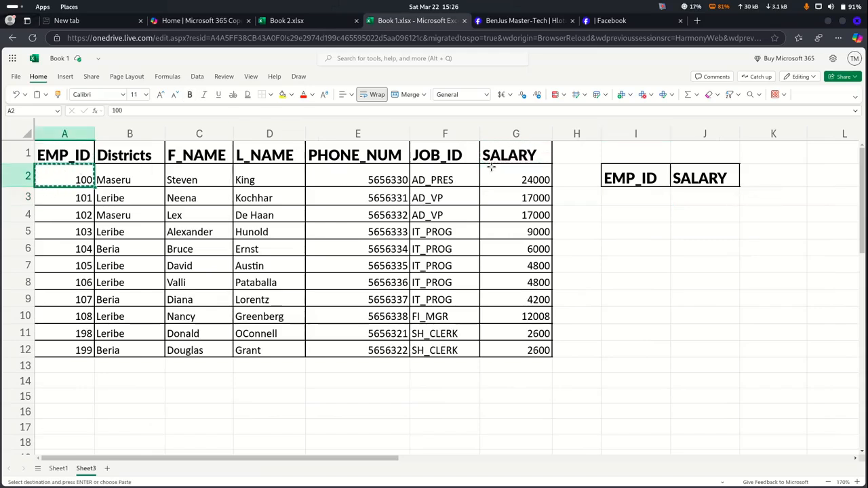
left_click(639, 196)
key("ctrl+v")
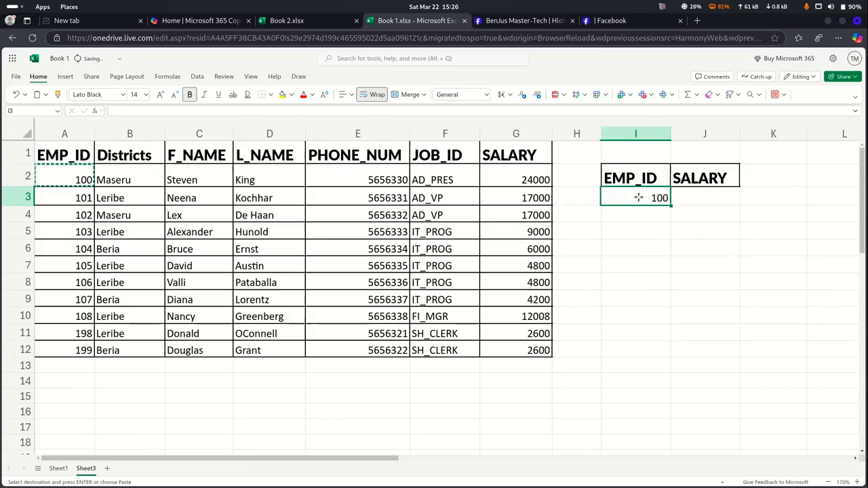
left_click(659, 153)
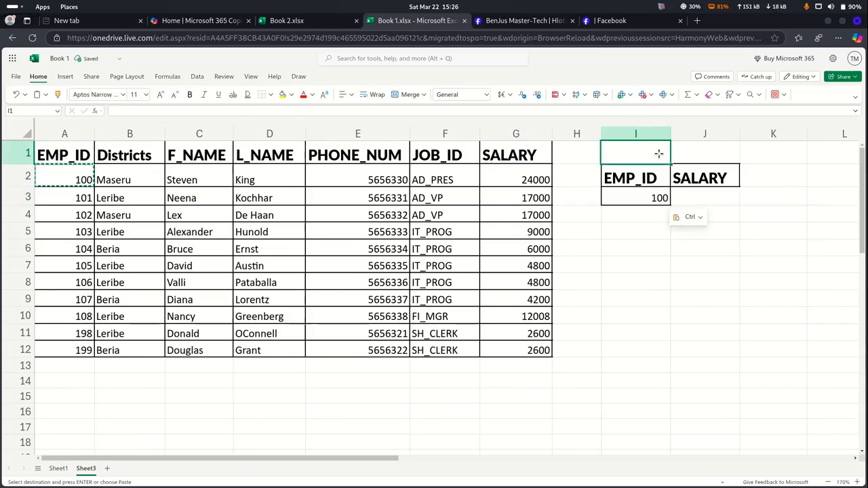
Enter the title VLOOKUP in I1 and merge and centre it across I1:J1
type("VO")
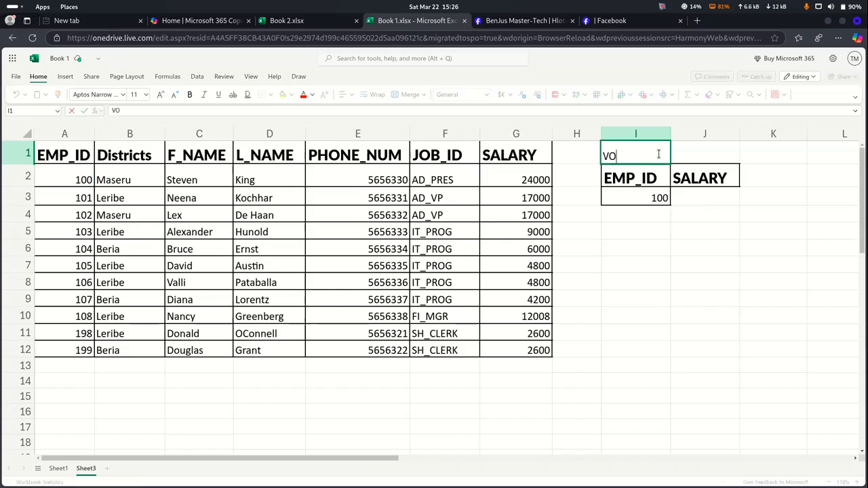
type("LOOKUP")
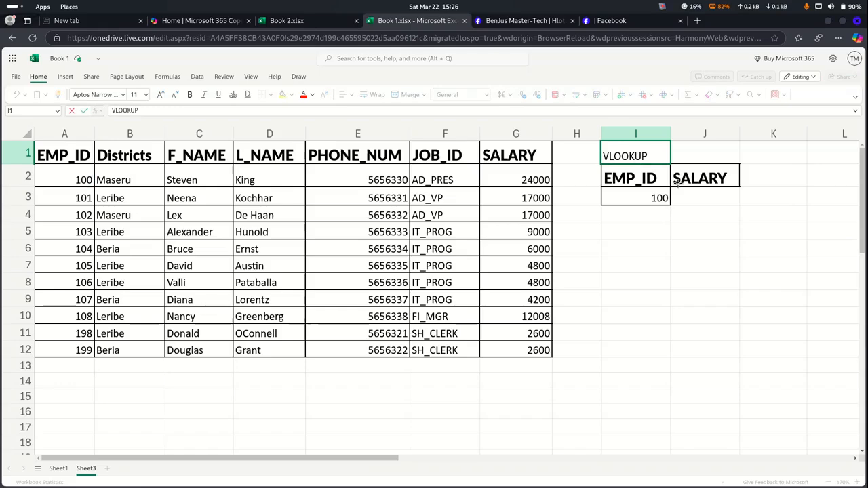
left_click(683, 157, "shift")
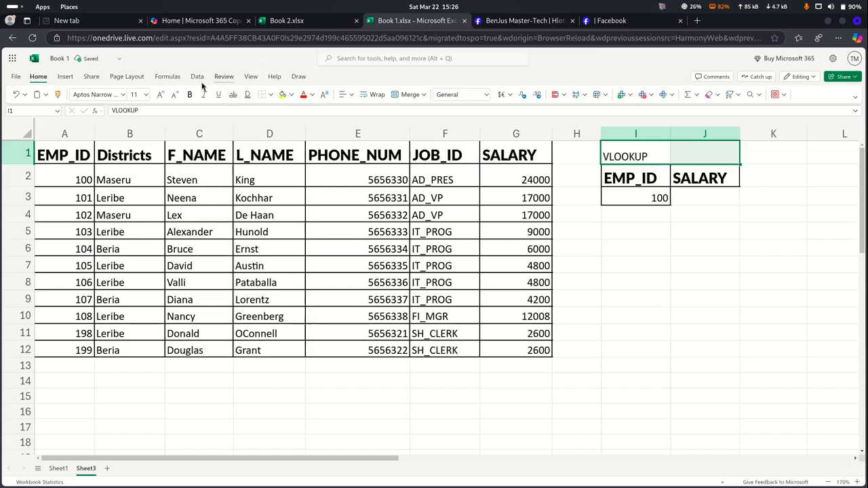
left_click(400, 97)
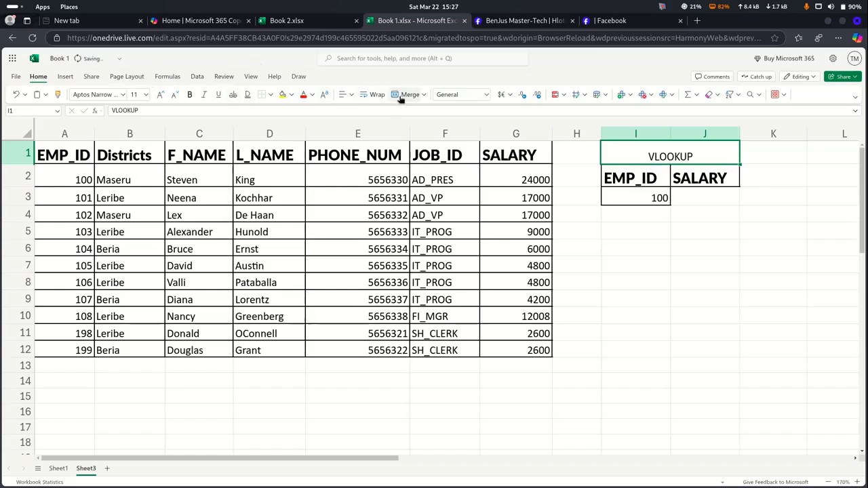
left_click(292, 94)
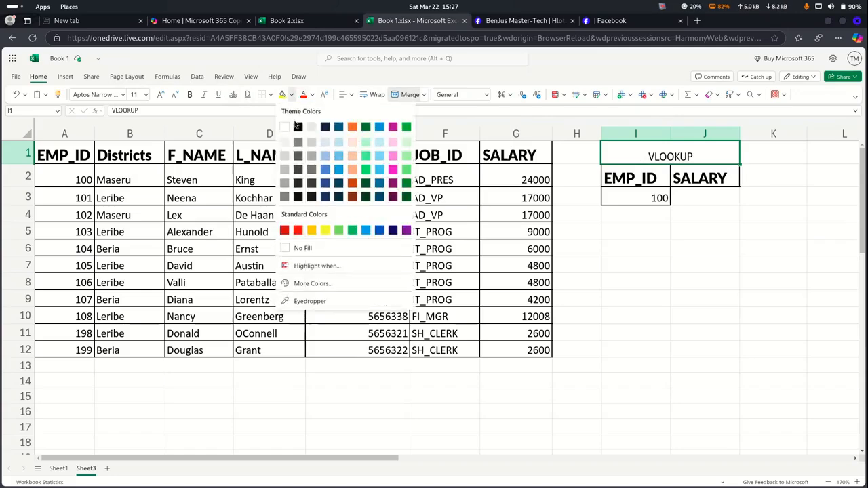
Fill the VLOOKUP title yellow and add a green DGET title merged across I7:J7
left_click(325, 231)
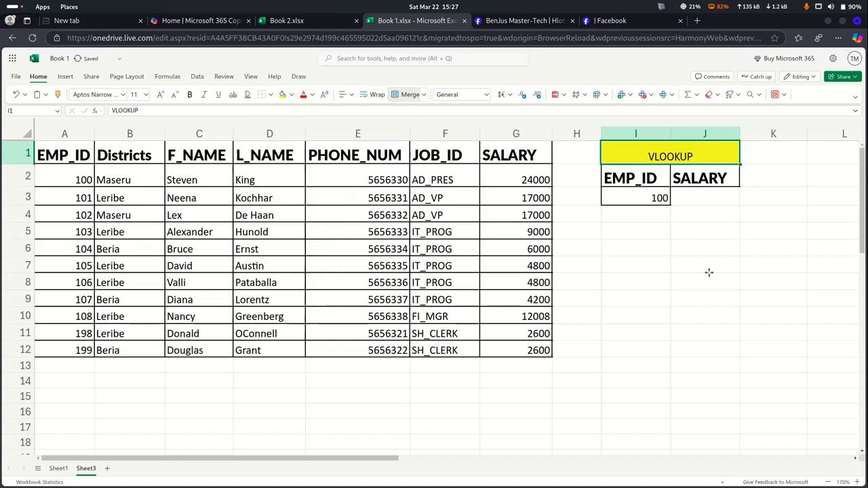
left_click(621, 261)
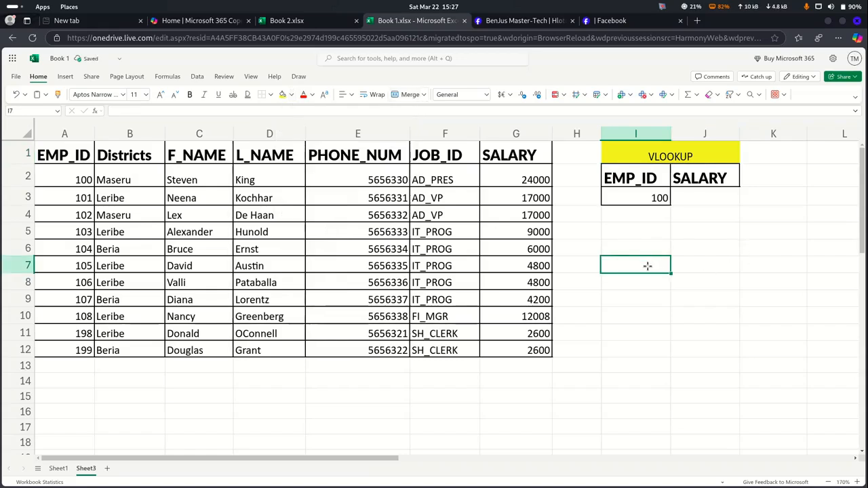
type("D")
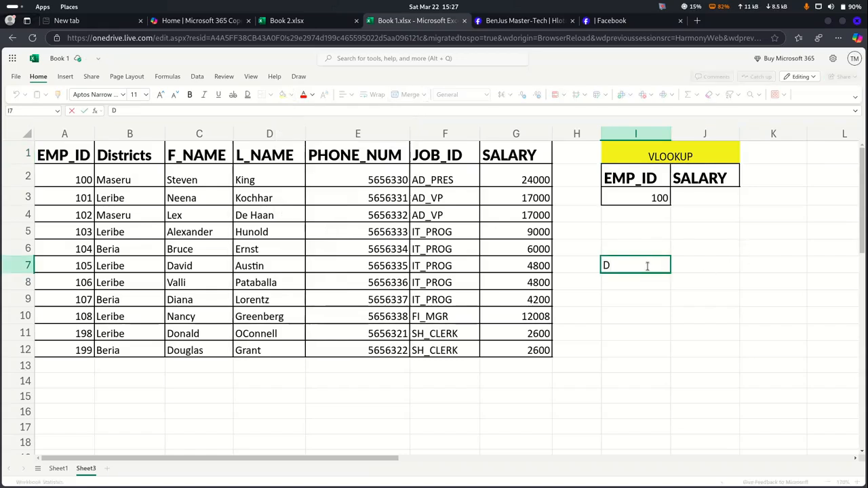
type("GET")
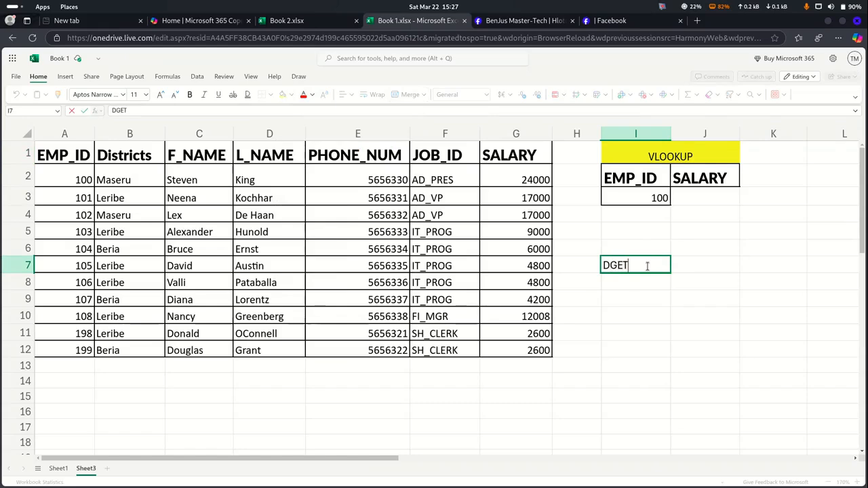
left_click_drag(667, 267, 675, 266)
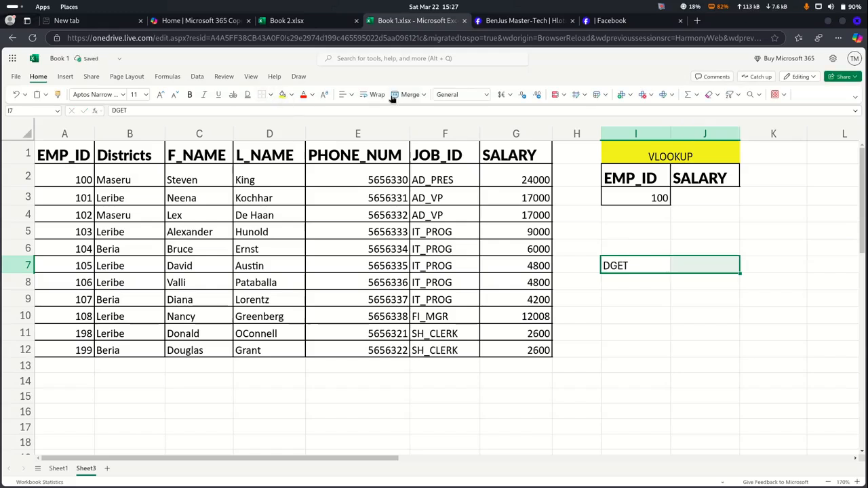
left_click(404, 94)
left_click(283, 95)
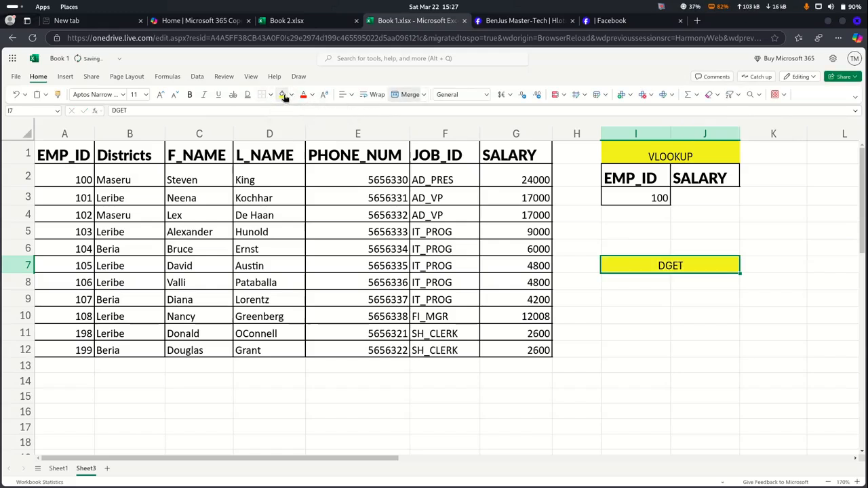
left_click(291, 94)
left_click(352, 230)
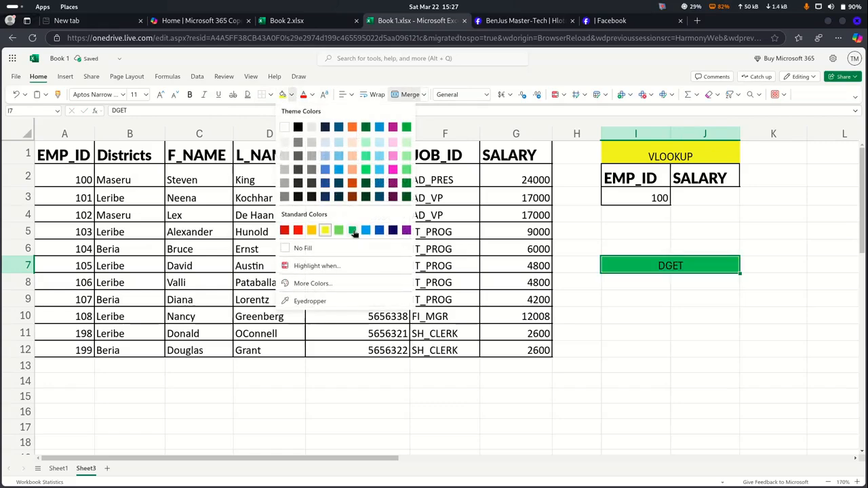
key("Return")
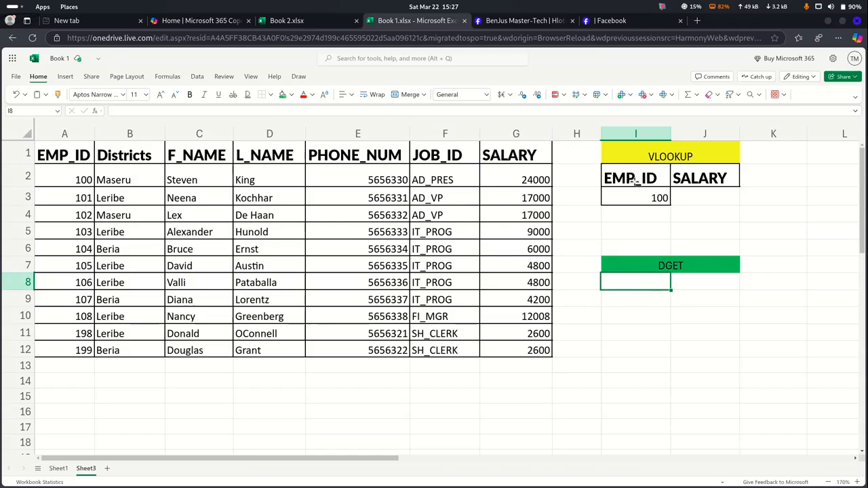
Copy the EMP_ID/SALARY headings and ID 100 from I2:J3 into I8:J9 under DGET
left_click_drag(633, 178, 692, 188)
key("ctrl+c")
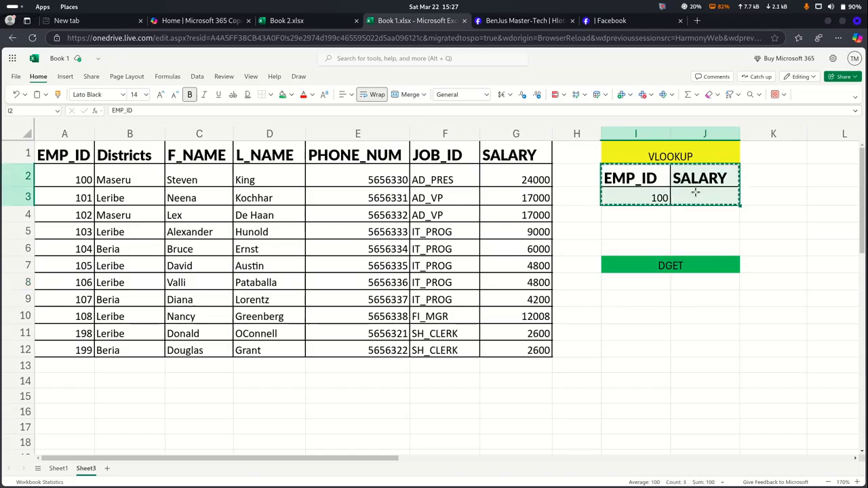
left_click(657, 276)
key("ctrl+v")
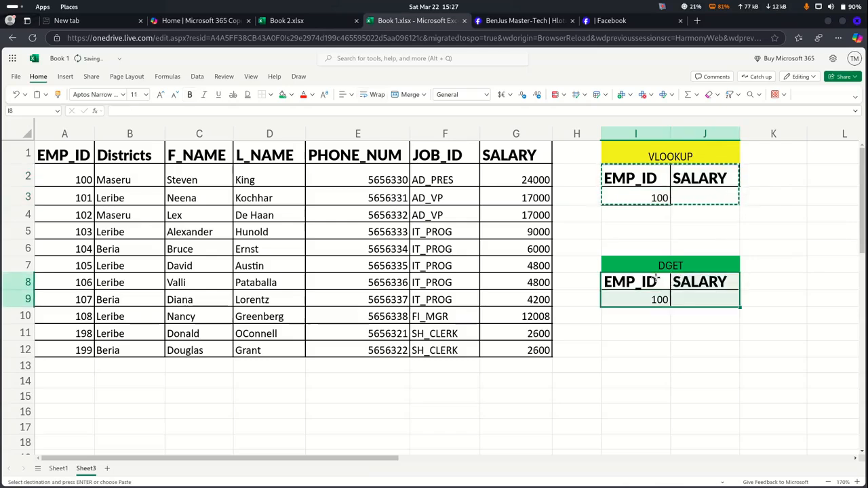
double_click(682, 333)
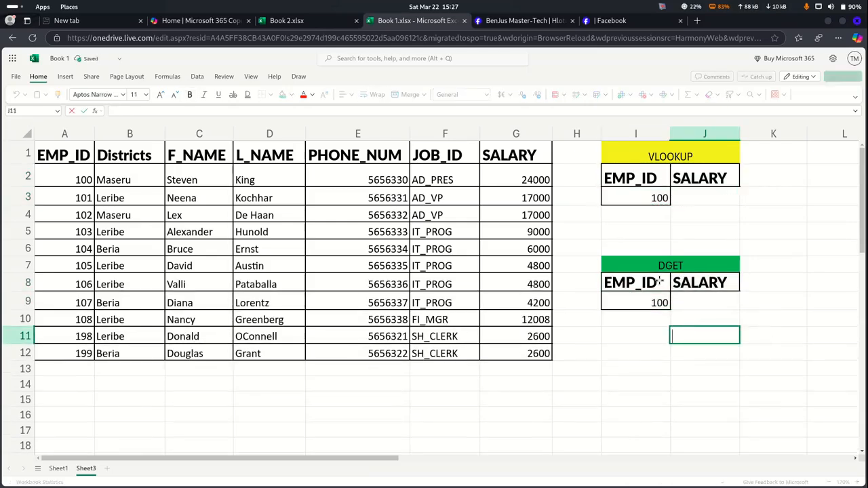
Remove the borders from both lookup boxes, I2:J3 and I8:J9
left_click_drag(625, 163, 681, 195)
left_click(629, 177)
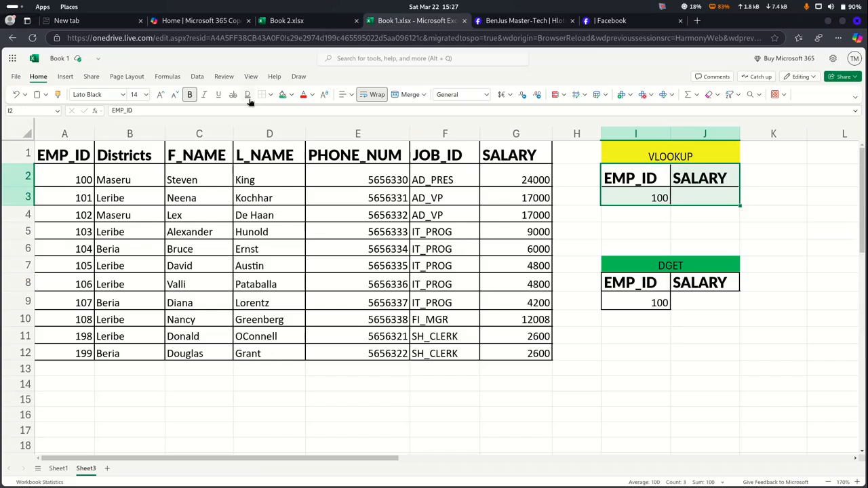
left_click(264, 95)
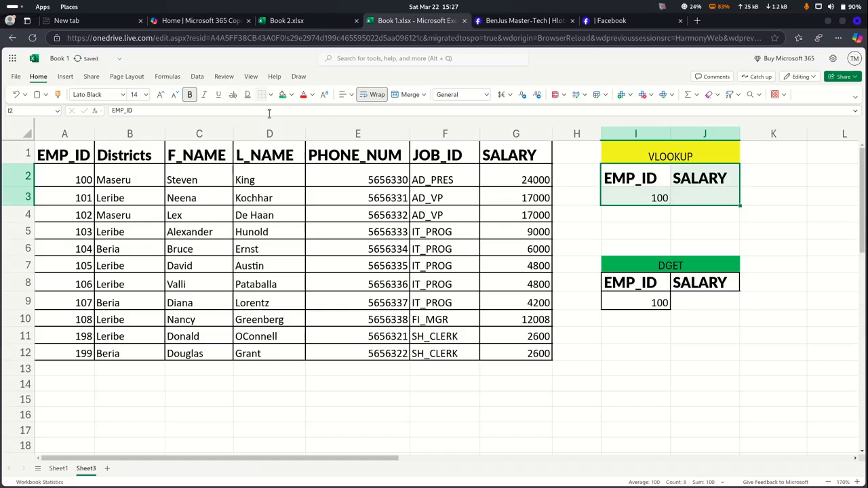
left_click(633, 319)
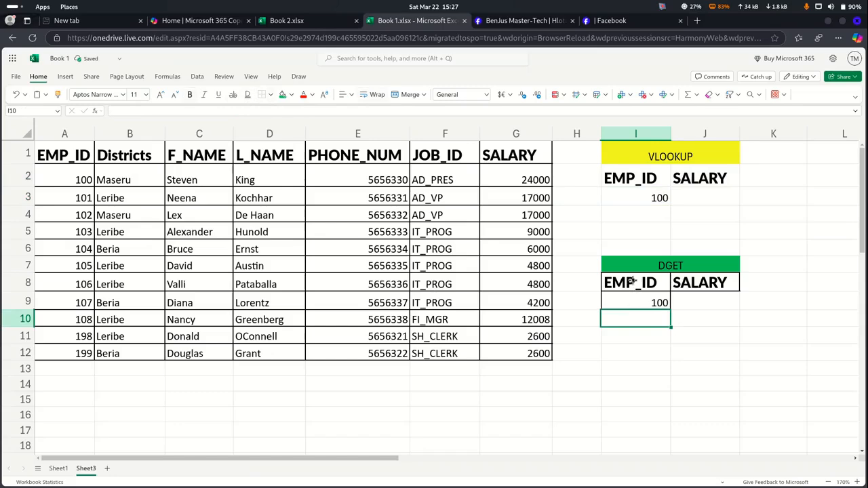
left_click_drag(633, 284, 683, 294)
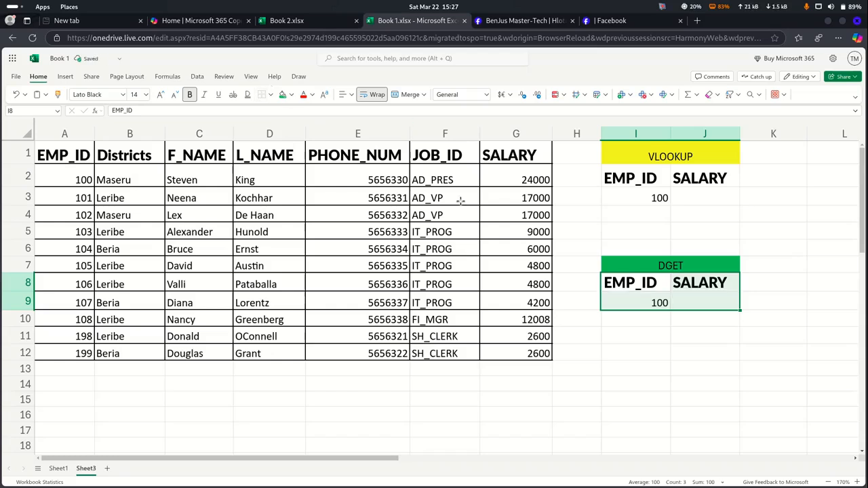
left_click(686, 317)
left_click(681, 195)
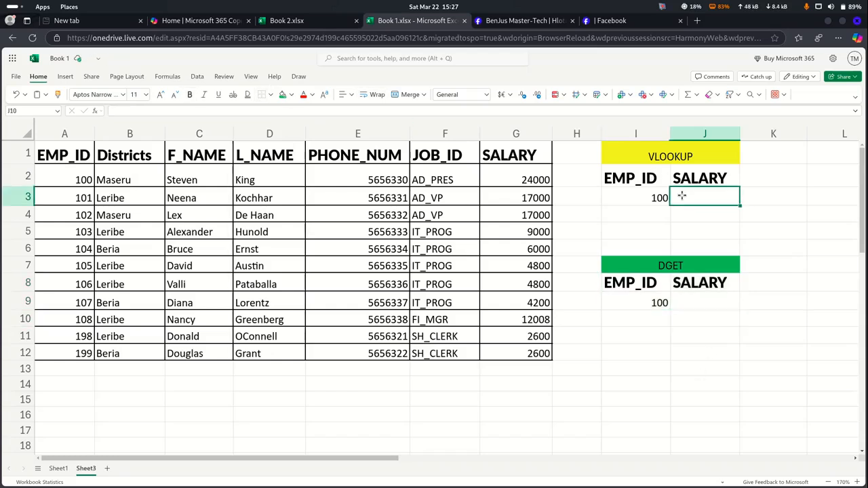
left_click(638, 200)
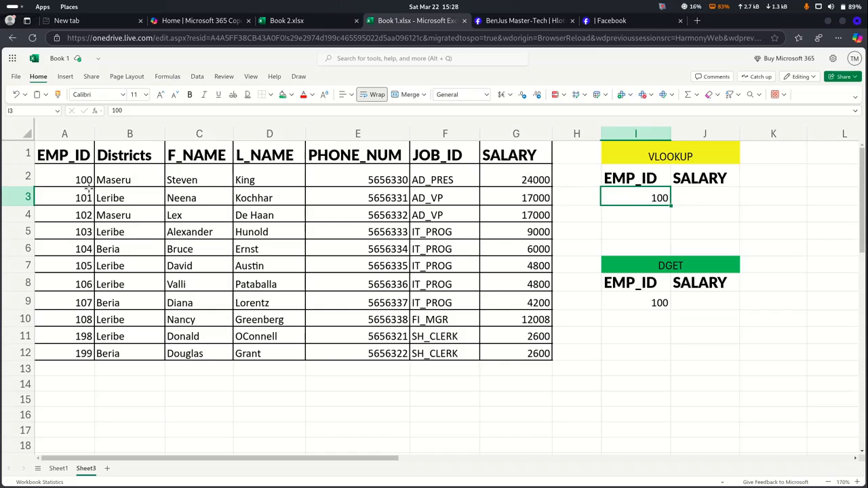
left_click(708, 204)
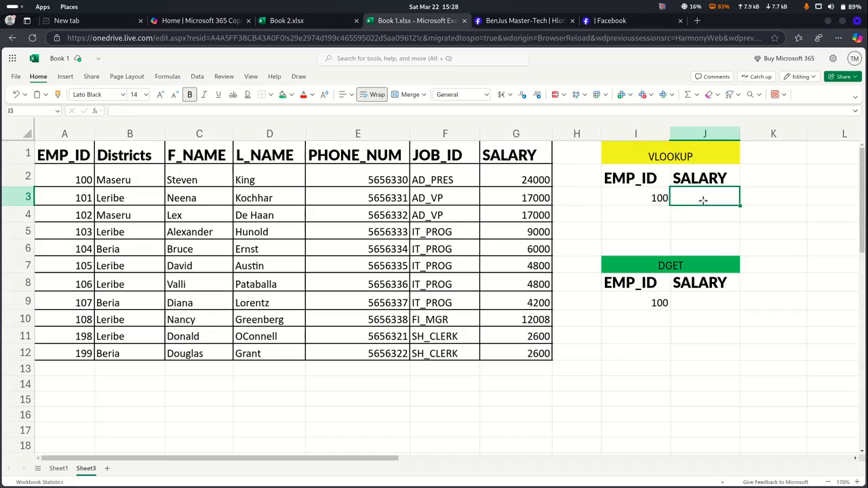
Enter =VLOOKUP(I3,A1:G12,7,FALSE) in J3, returning salary 24000 for employee 100
type("=")
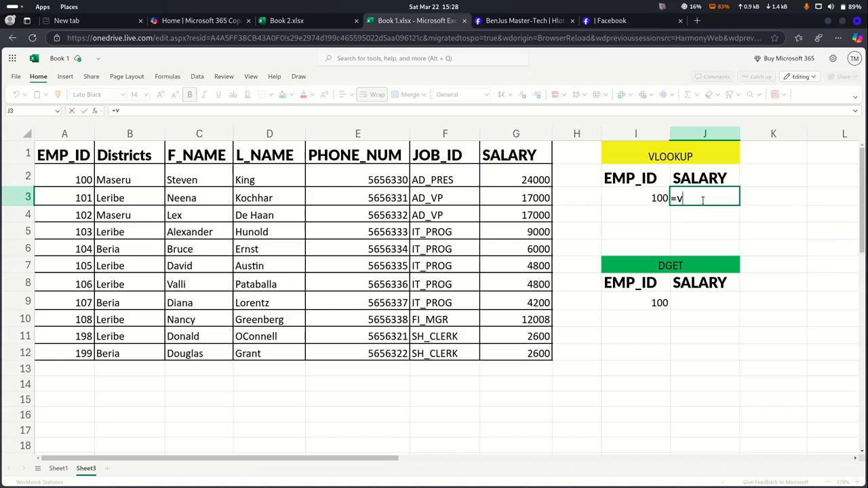
type("vl")
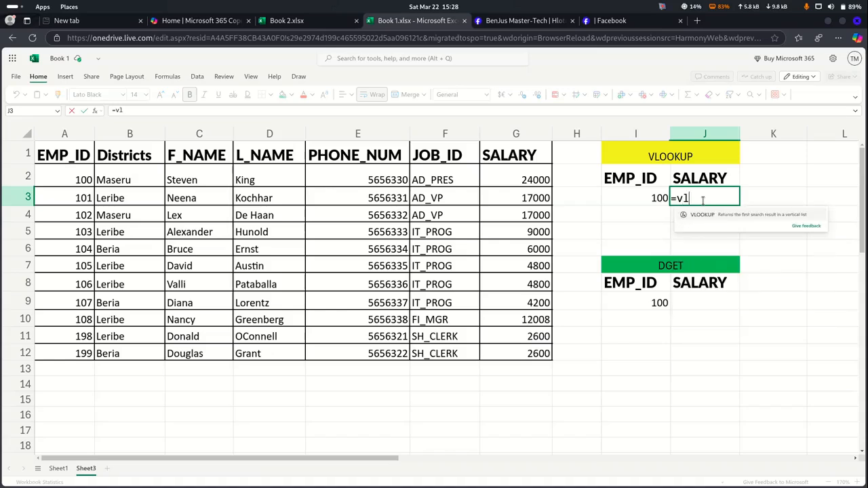
key("Tab")
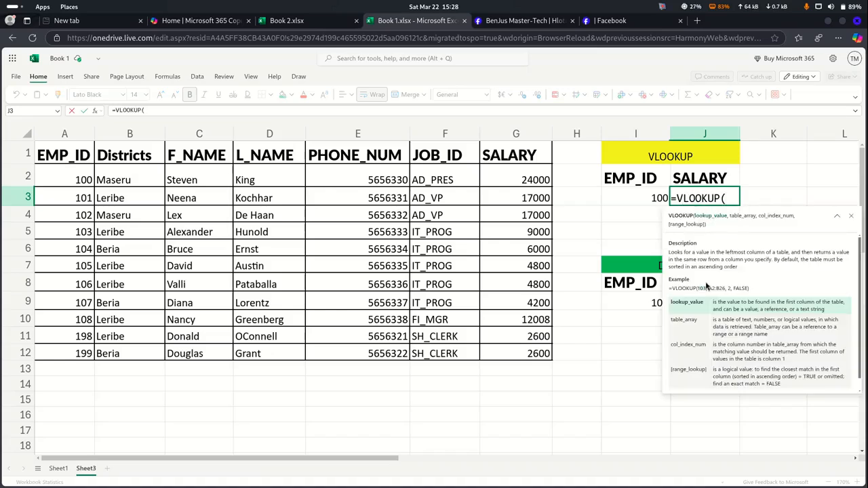
left_click(648, 197)
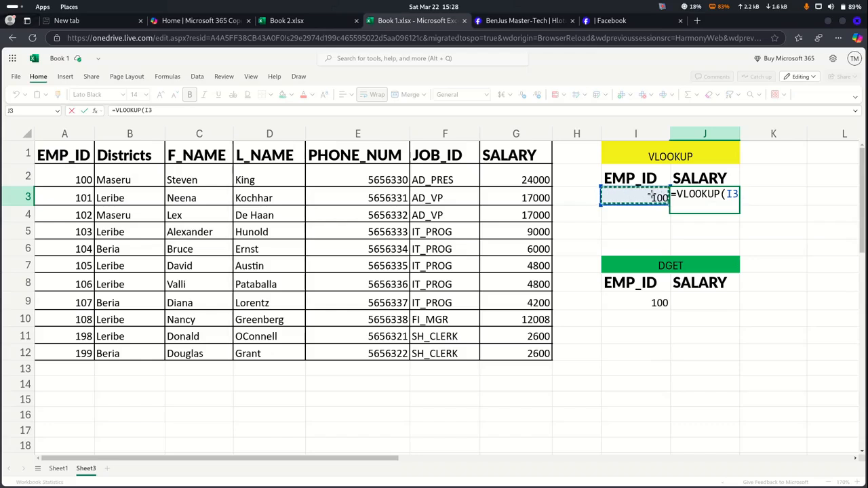
type(",")
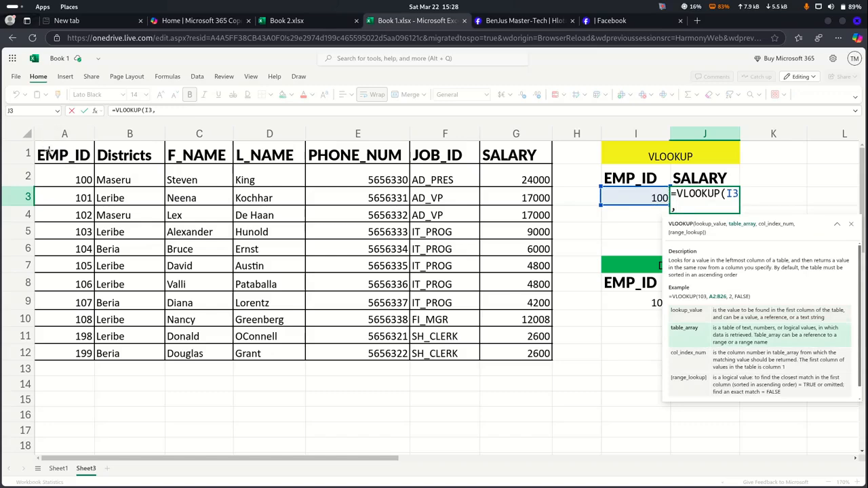
left_click_drag(49, 151, 517, 349)
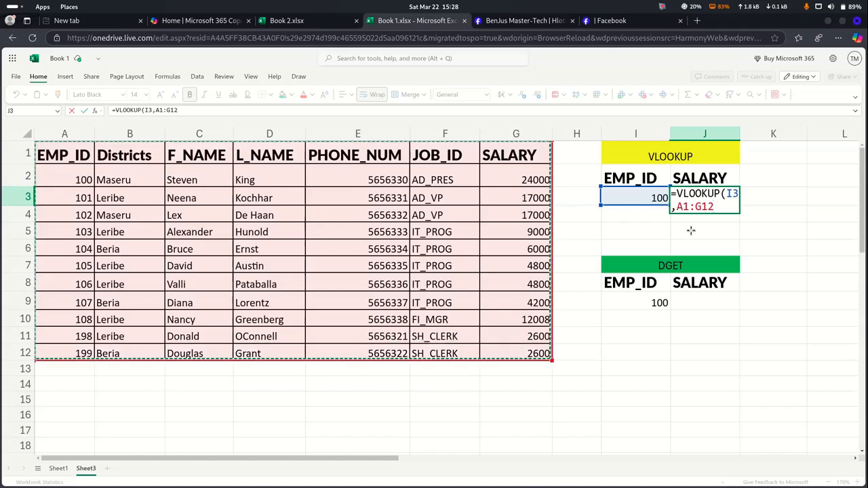
type(",7")
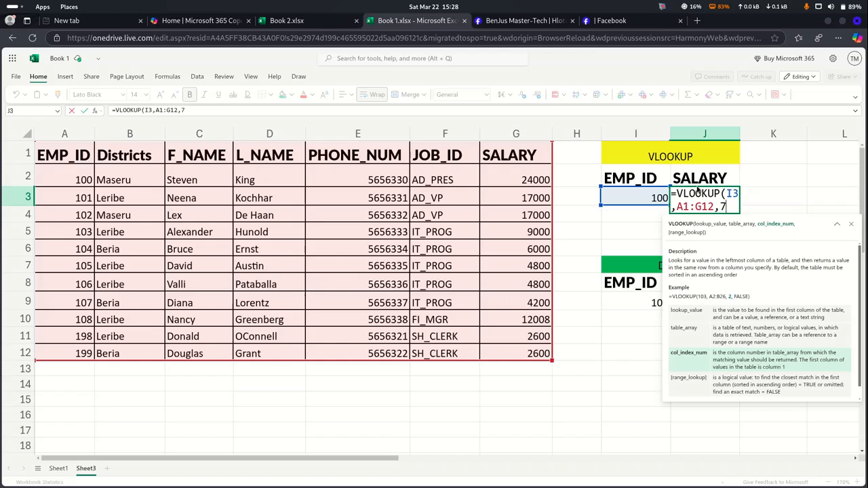
type(",")
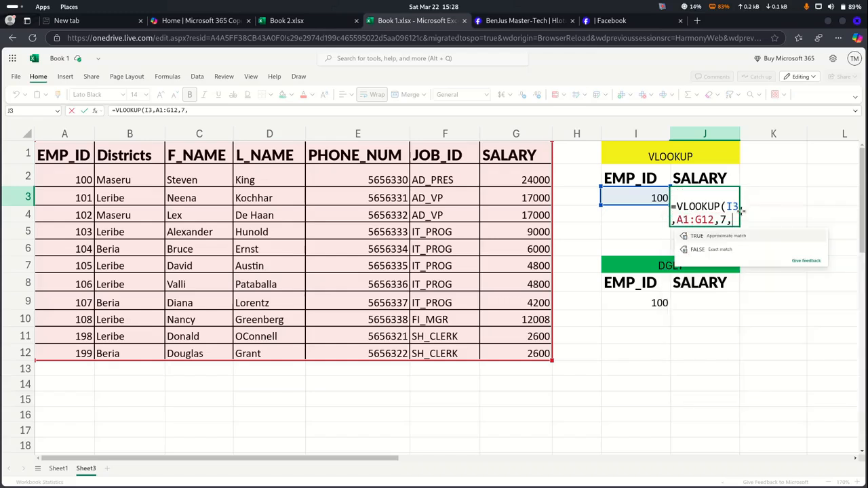
left_click(721, 250)
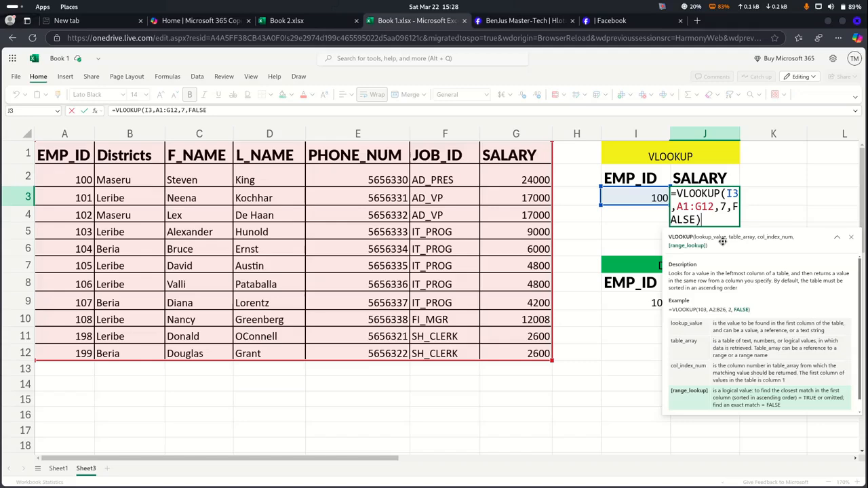
key("Return")
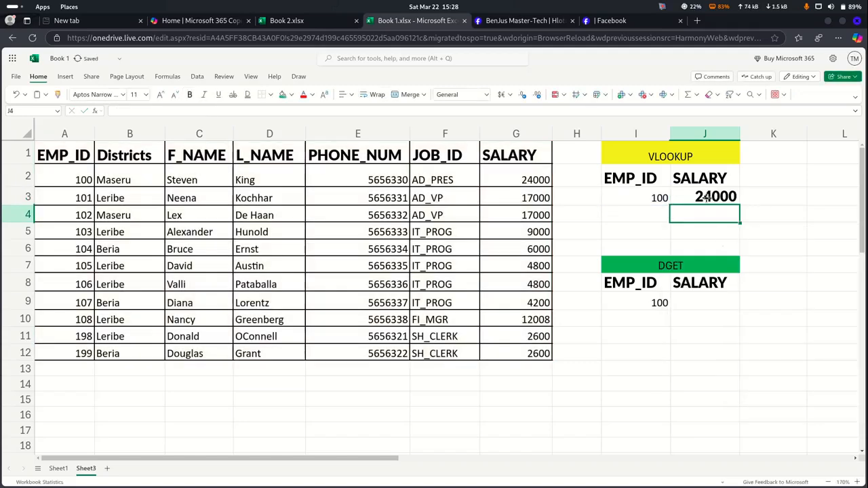
left_click(705, 196)
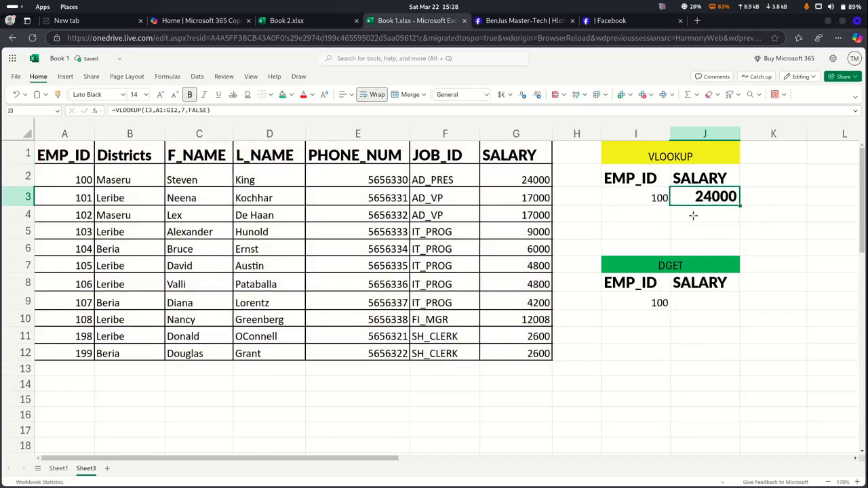
left_click(682, 303)
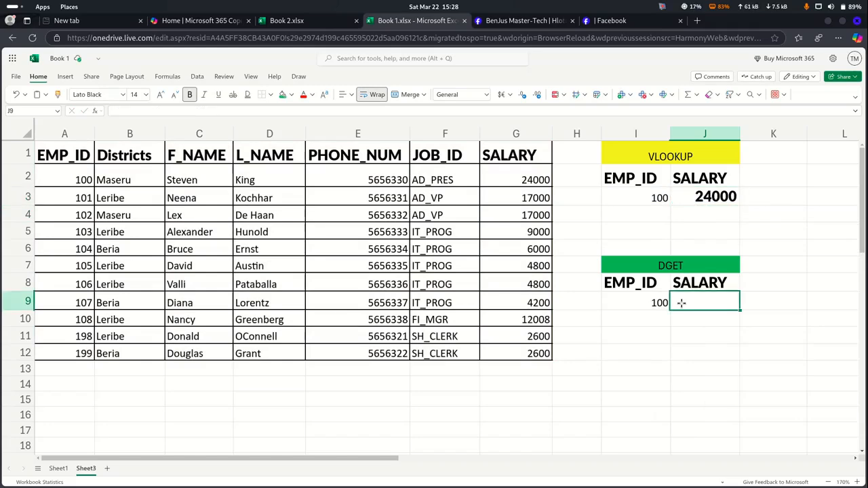
Enter =DGET(A1:G12,J8,I8:I9) in J9, returning salary 24000 for employee 100
type("=")
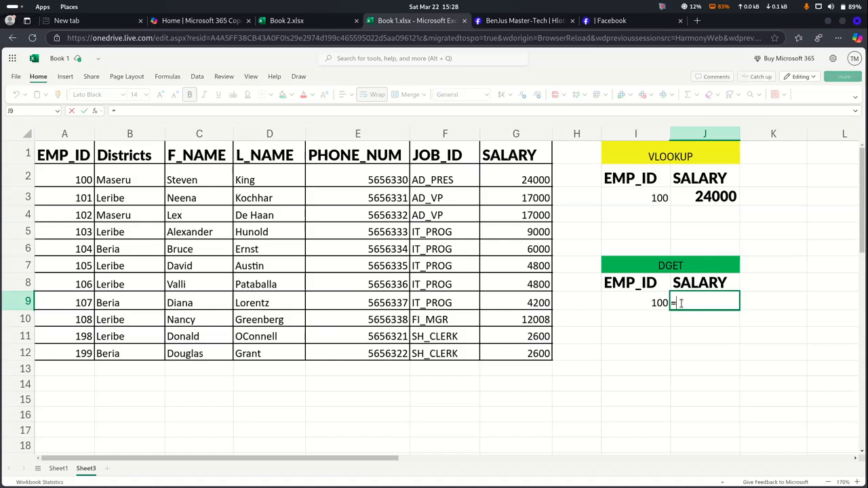
type("d")
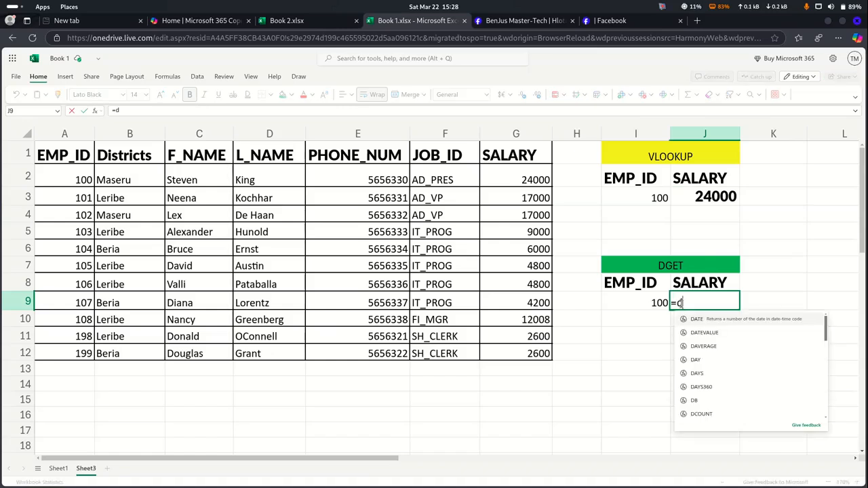
type("g")
left_click(705, 318)
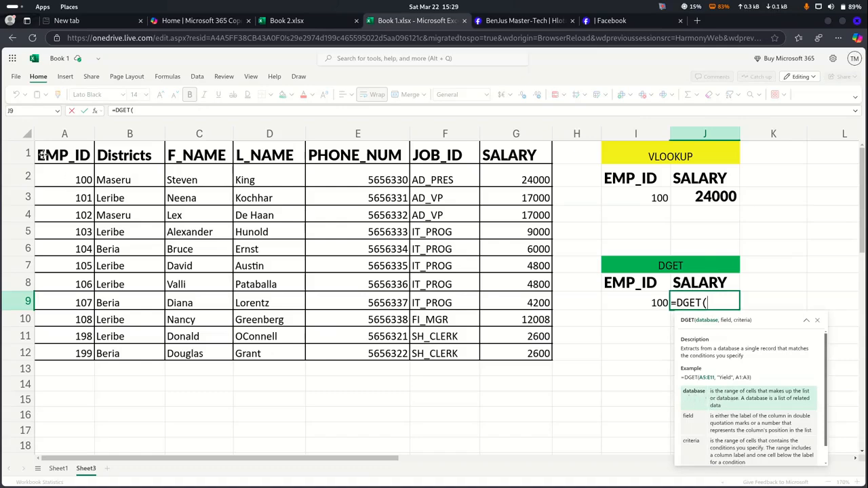
left_click_drag(42, 155, 516, 348)
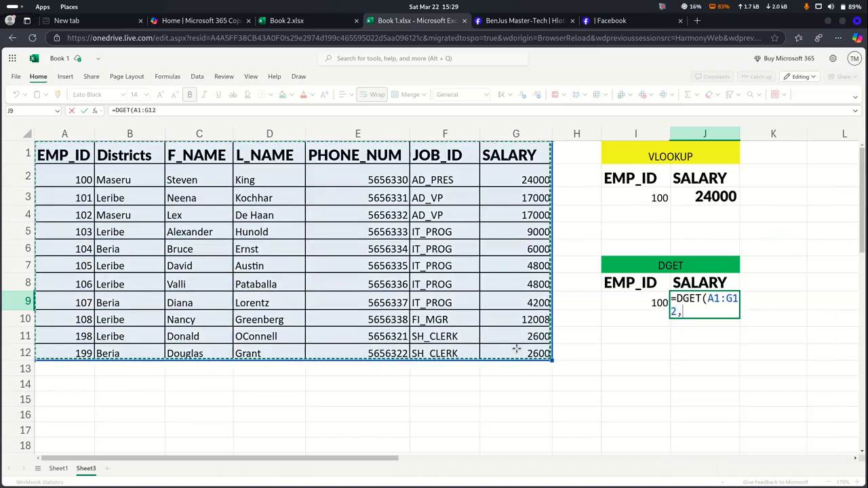
type(",")
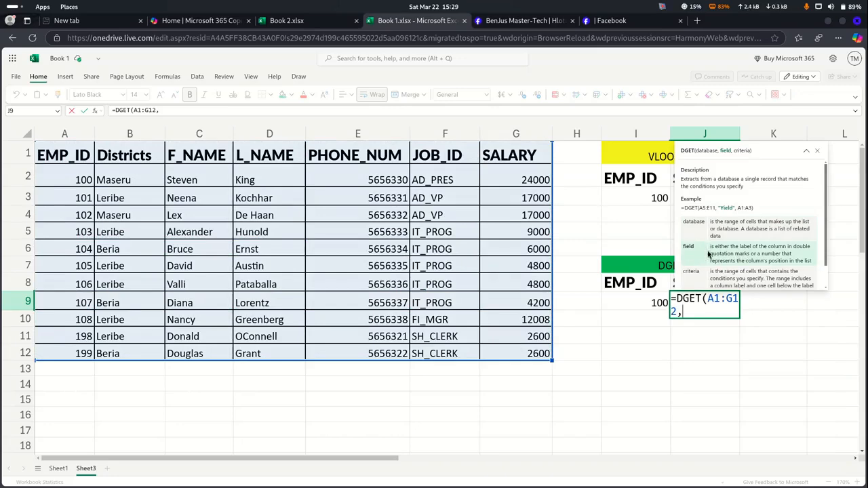
left_click(685, 283)
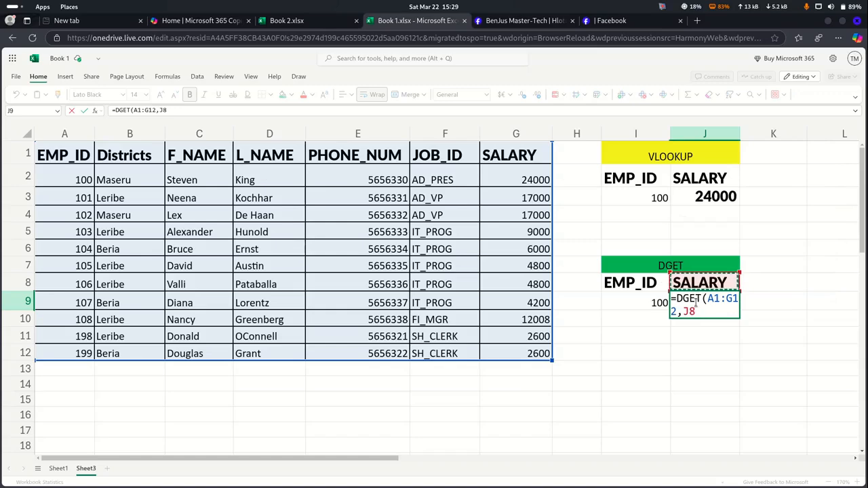
type(",")
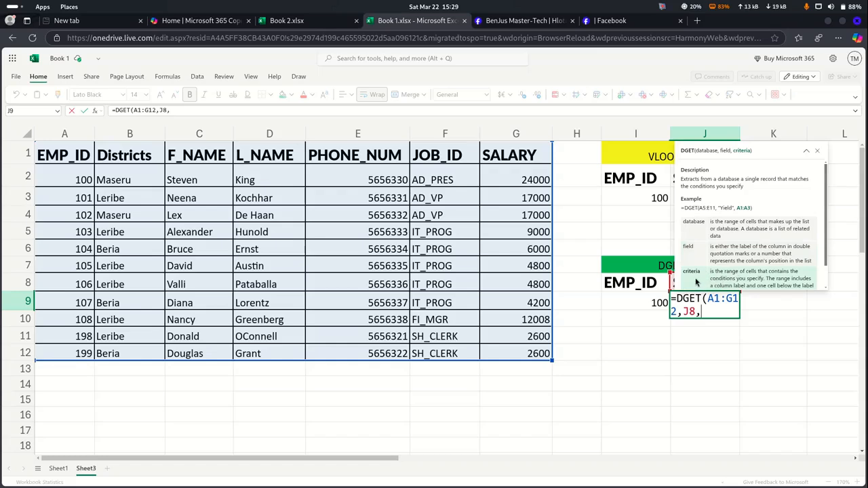
left_click_drag(640, 284, 640, 293)
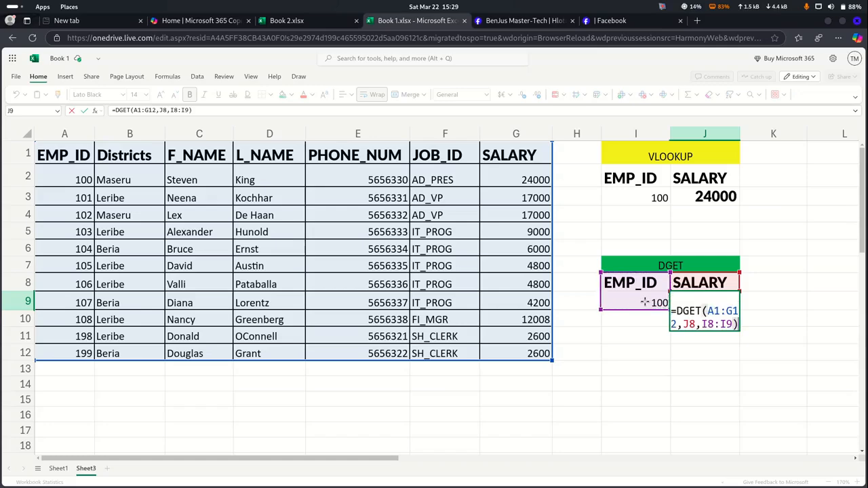
key("Return")
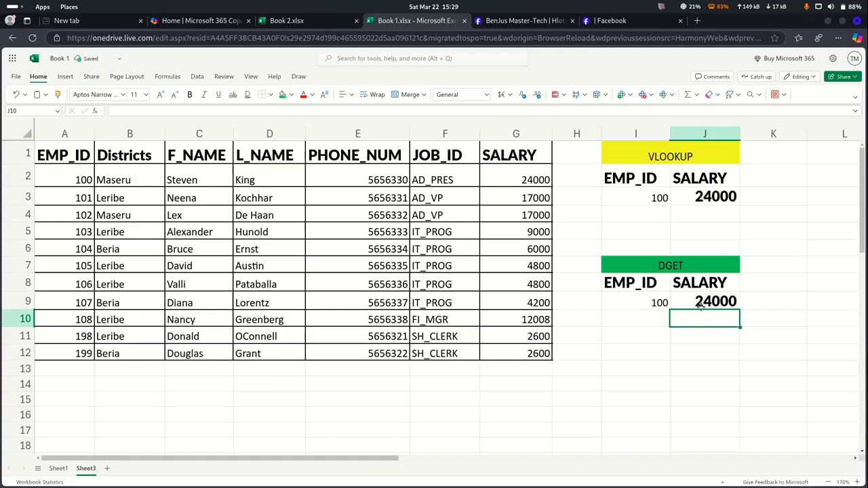
Change the VLOOKUP box's EMP_ID in I3 from 100 to 102 so it returns 17000
left_click(661, 333)
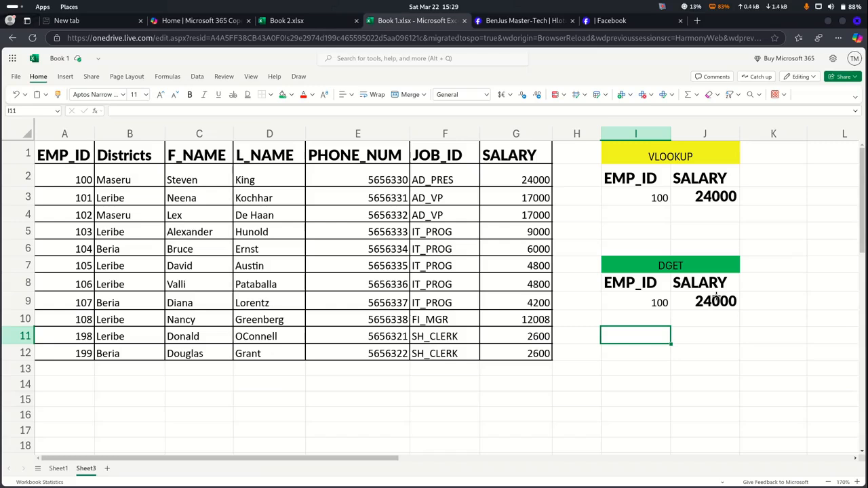
left_click(710, 199)
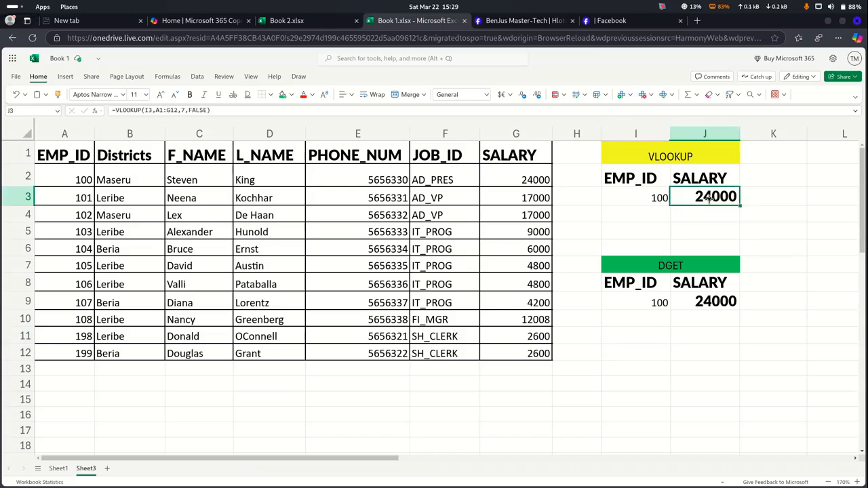
left_click(651, 198)
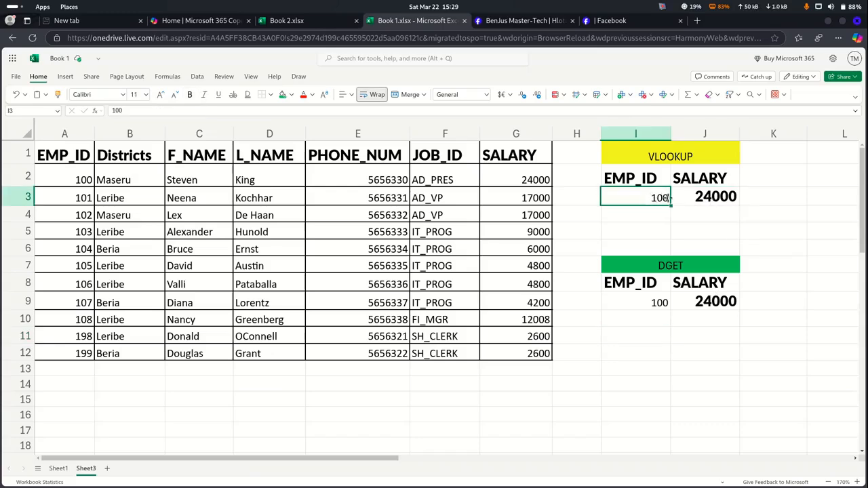
double_click(668, 197)
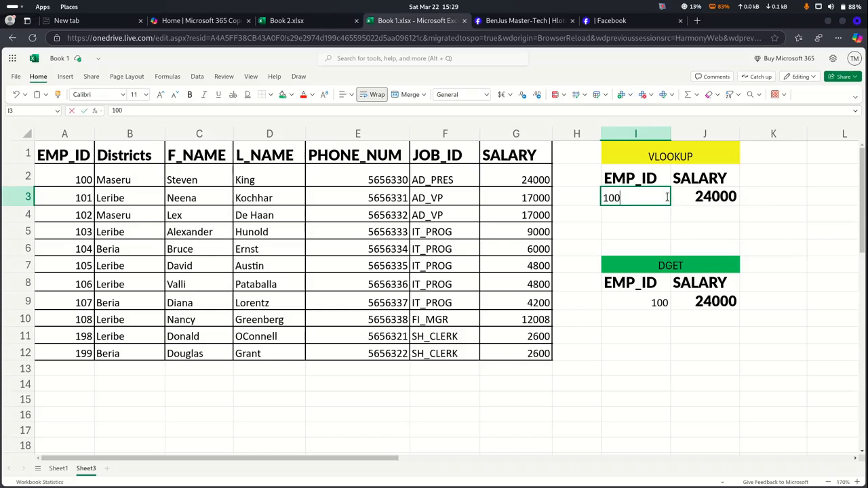
key("BackSpace")
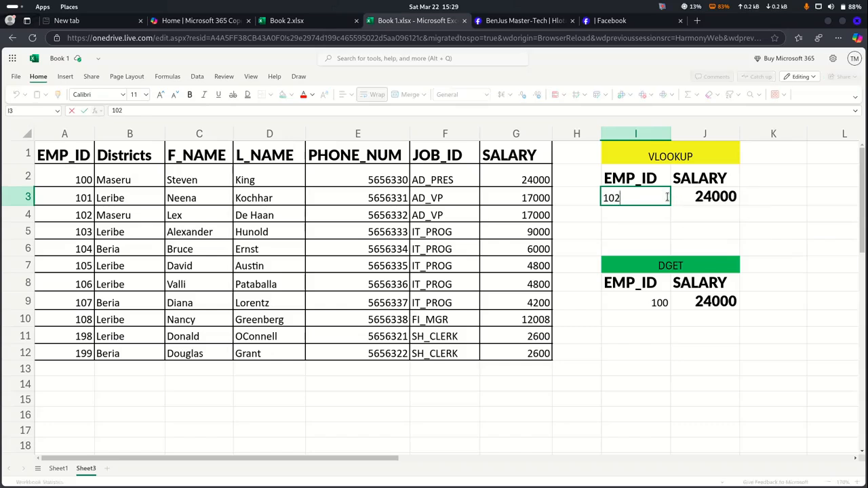
type("2")
left_click(674, 229)
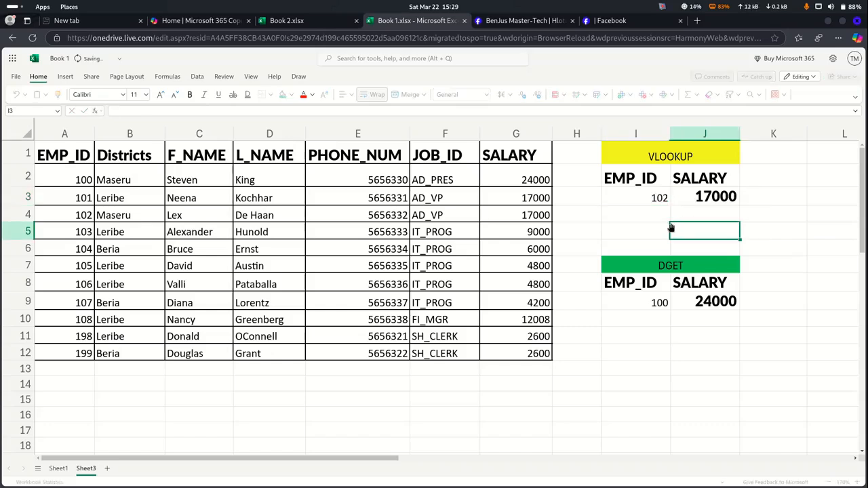
Change the DGET box's EMP_ID in I9 from 100 to 102
double_click(649, 304)
key("BackSpace")
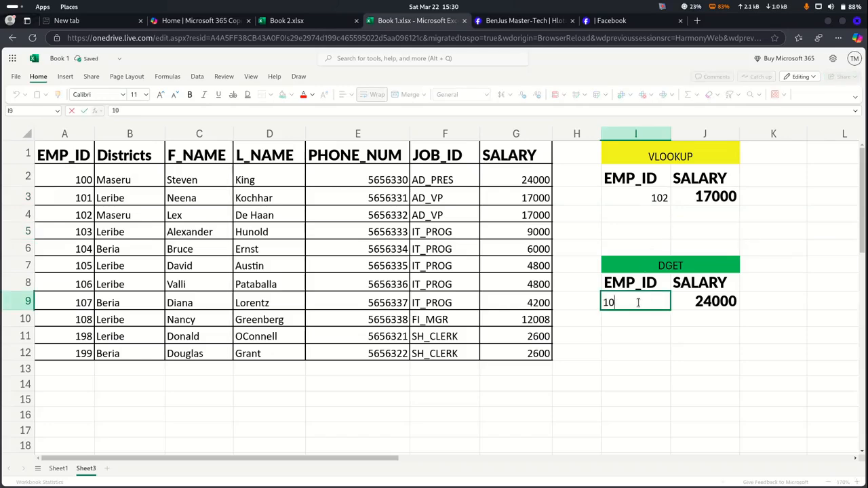
type("2")
left_click(642, 322)
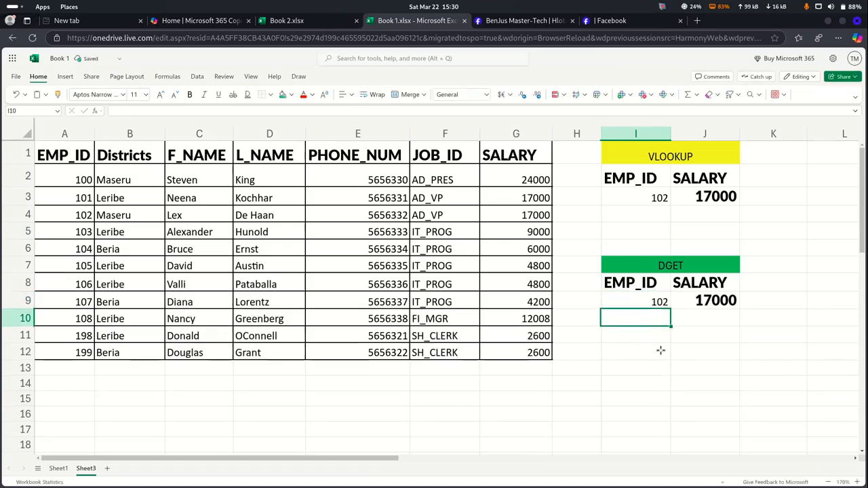
left_click(707, 175)
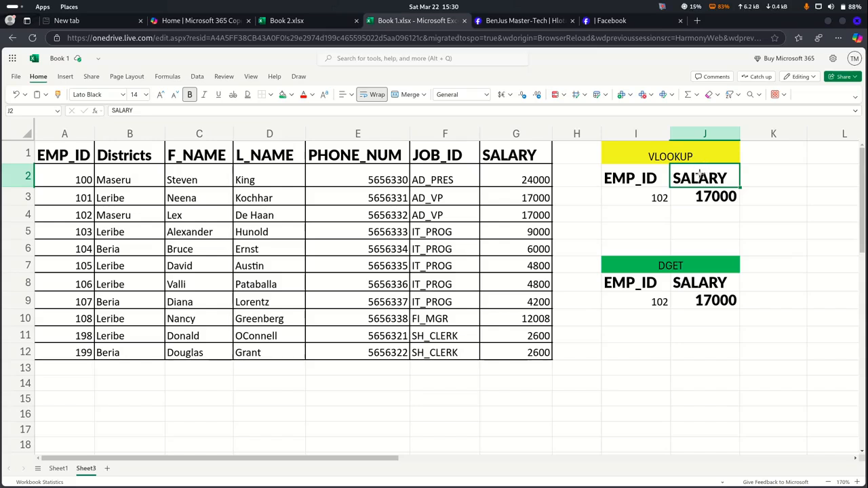
Rename the VLOOKUP box's header in J2 to L_NAME
type("L")
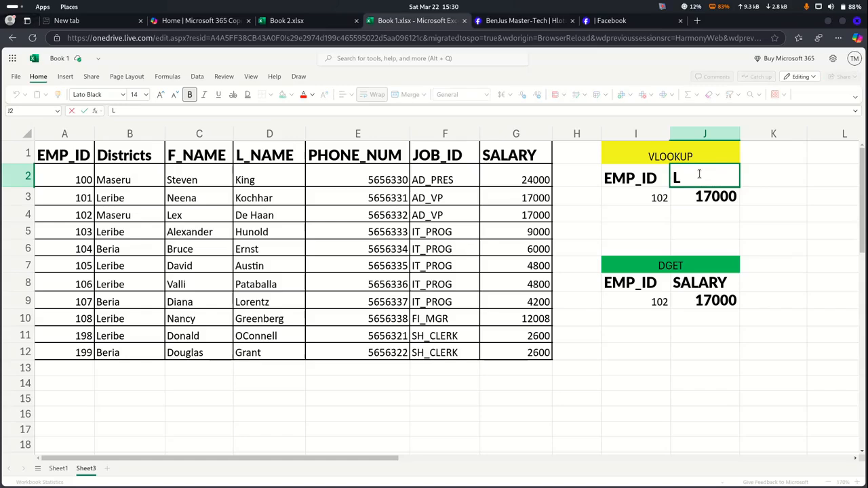
type("_Na")
key("BackSpace")
type("AME")
left_click(709, 227)
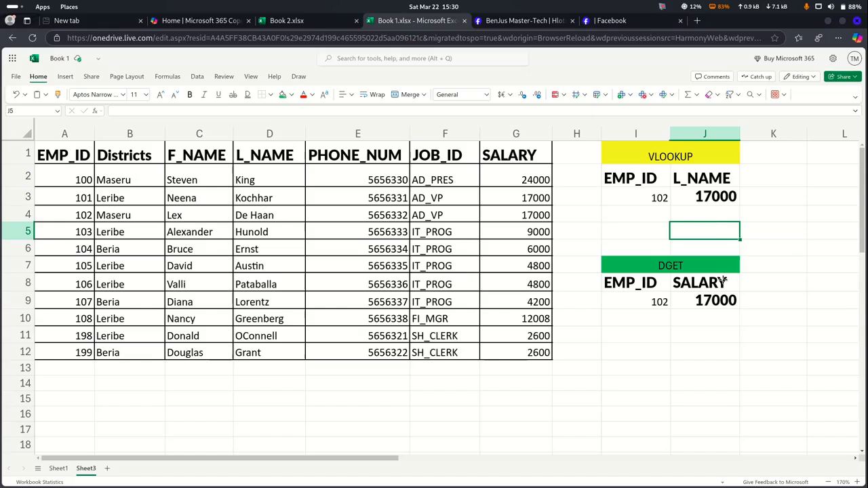
Replace the DGET header SALARY in J8 with L_NAME so DGET returns De Haan
left_click(711, 299)
double_click(704, 282)
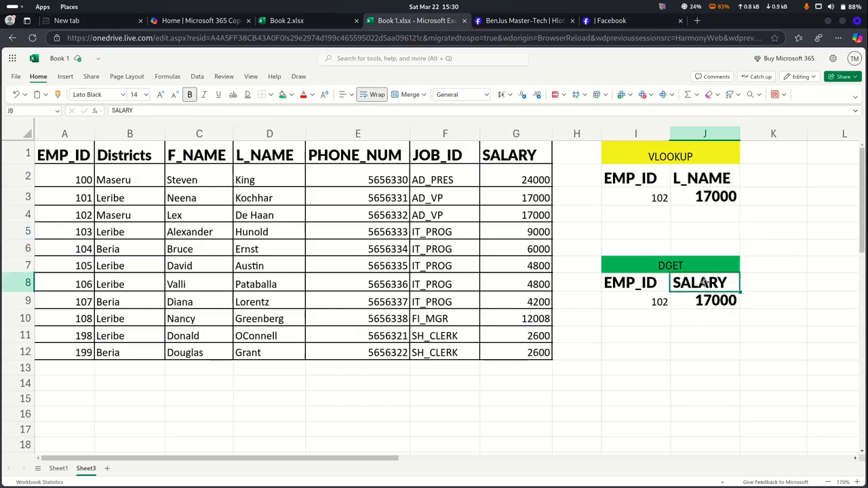
key("BackSpace")
key("BackSpace")
key("BackSpace")
key("BackSpace")
key("BackSpace")
key("BackSpace")
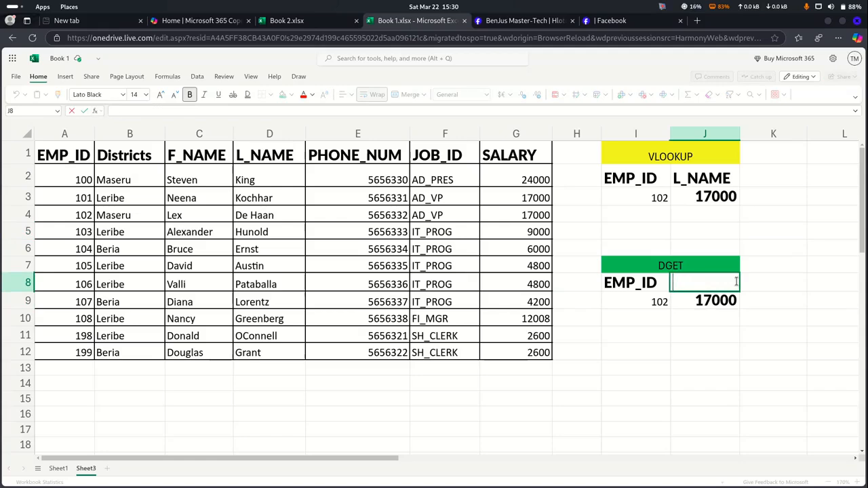
type("L_NAME")
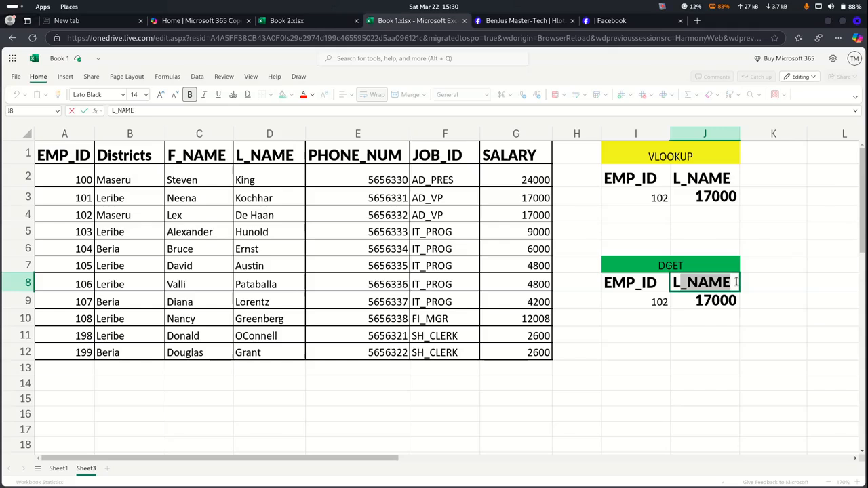
key("Return")
left_click(695, 351)
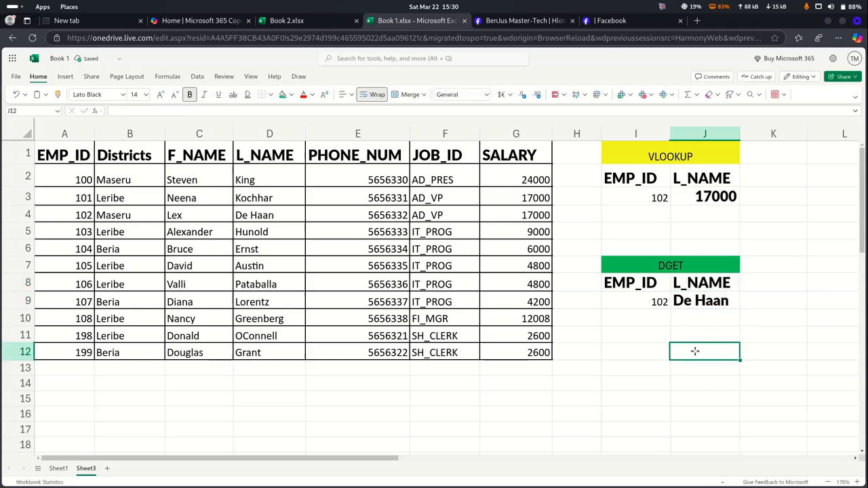
left_click(669, 265)
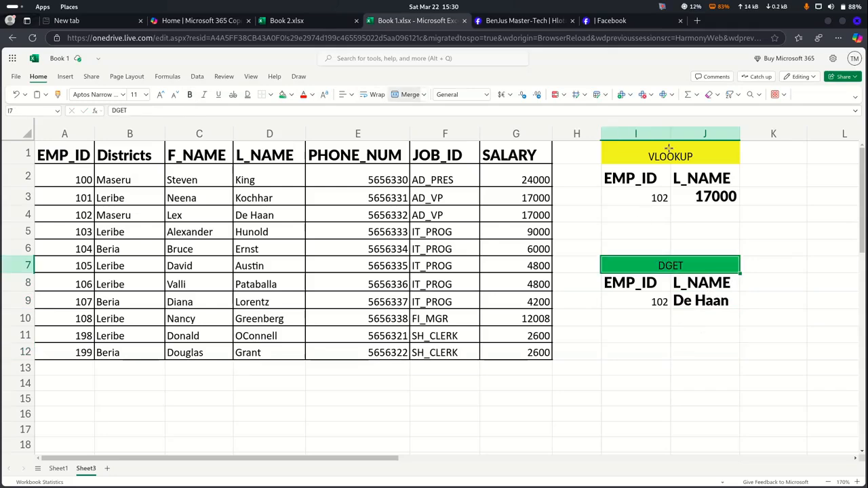
left_click(707, 178)
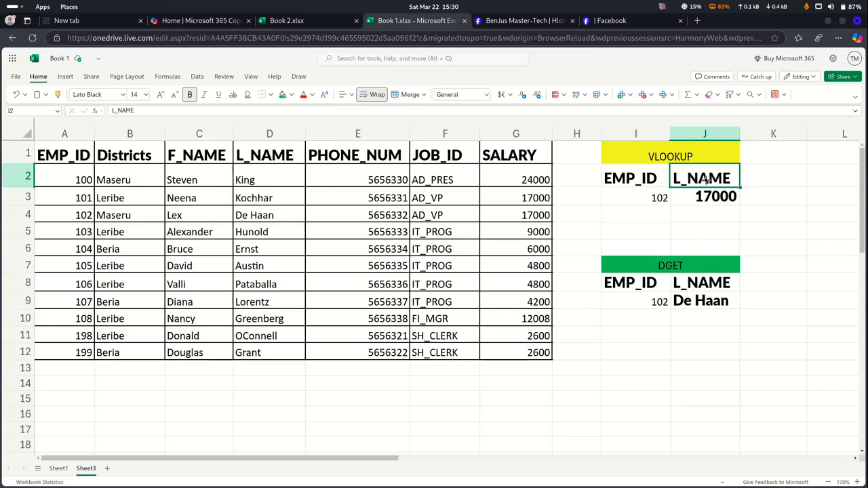
left_click(701, 283)
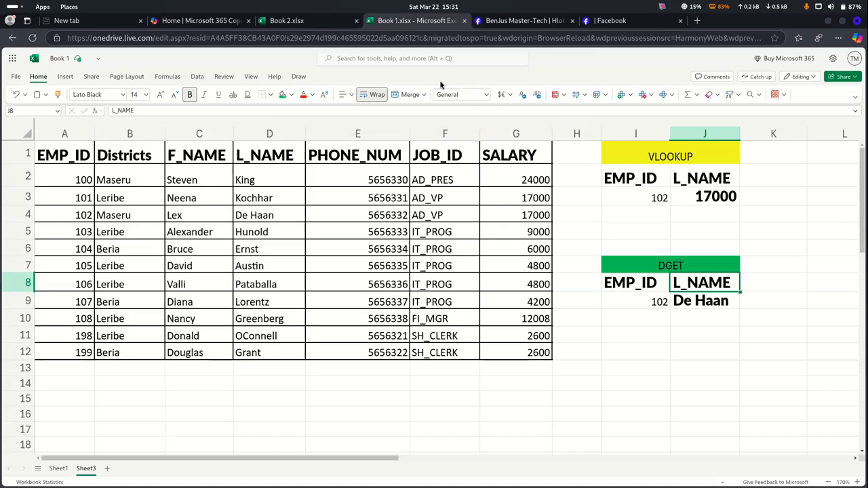
Add a list validation to J8 whose source is the table's header row $A$1:$G$1
left_click(198, 76)
left_click(258, 95)
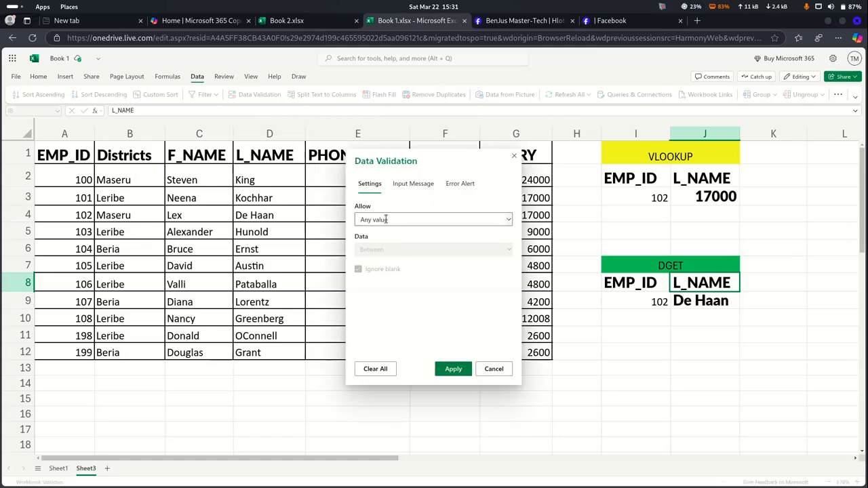
left_click(386, 219)
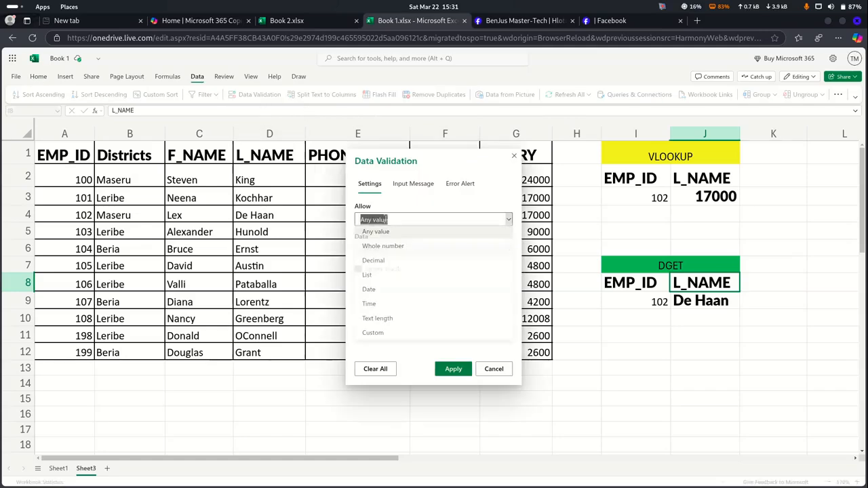
left_click(377, 277)
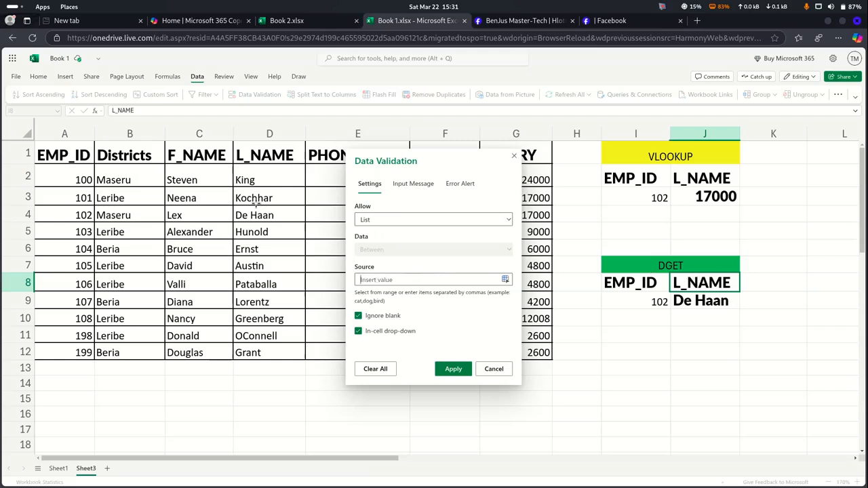
left_click_drag(59, 154, 513, 145)
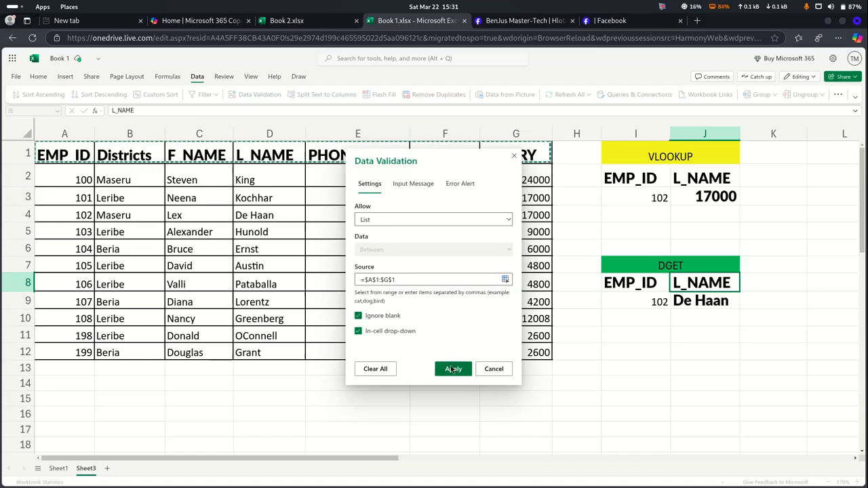
left_click(452, 369)
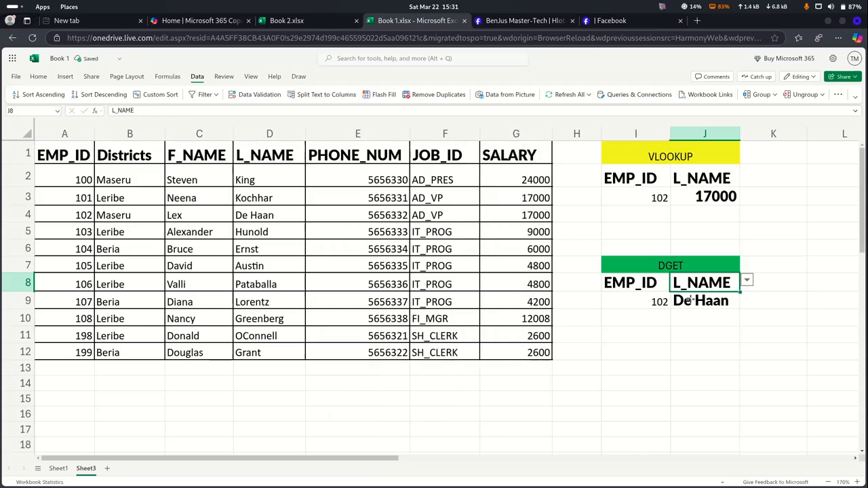
left_click(659, 302)
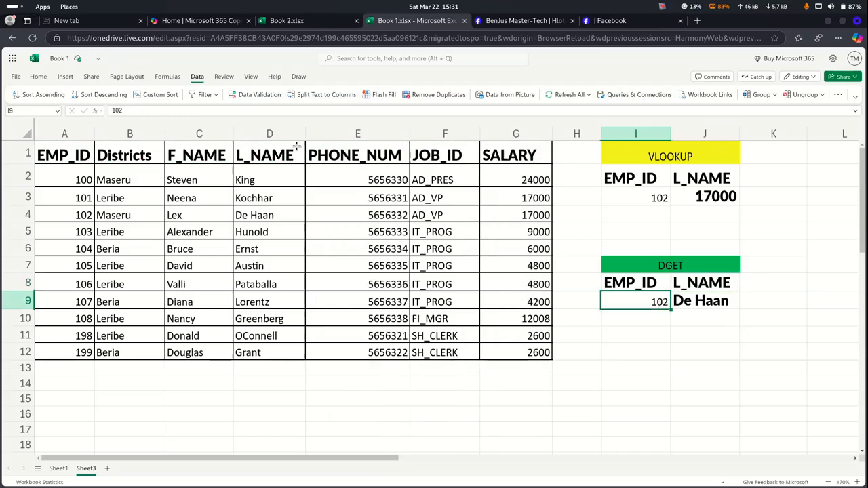
Add a list validation to I9 sourced from the EMP_ID values $A$2:$A$12
left_click(272, 95)
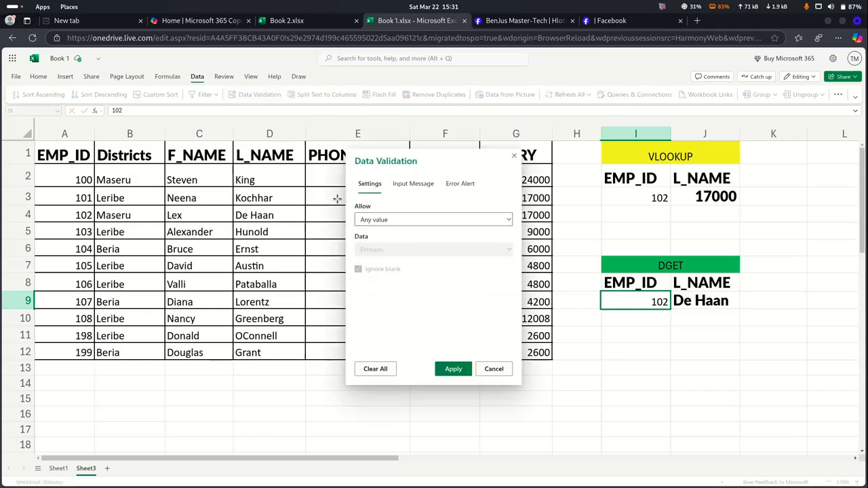
left_click(392, 222)
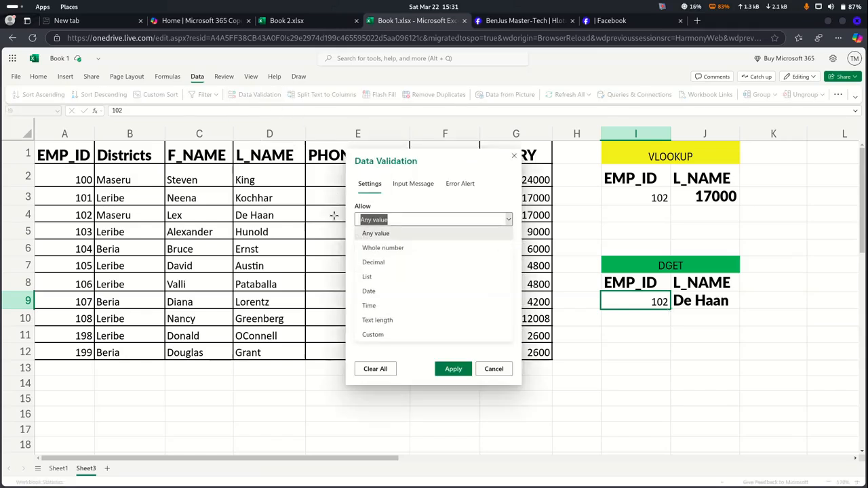
left_click(364, 284)
left_click_drag(68, 177, 75, 352)
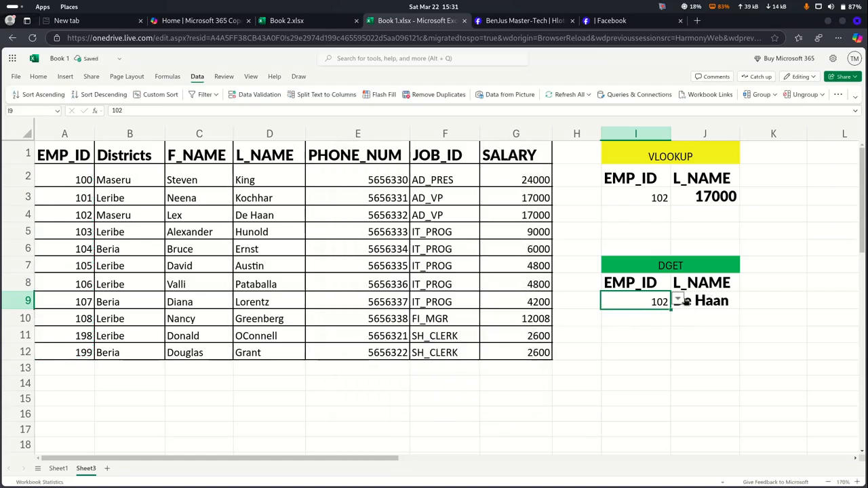
Pick SALARY from J8's dropdown as the DGET field
left_click(708, 282)
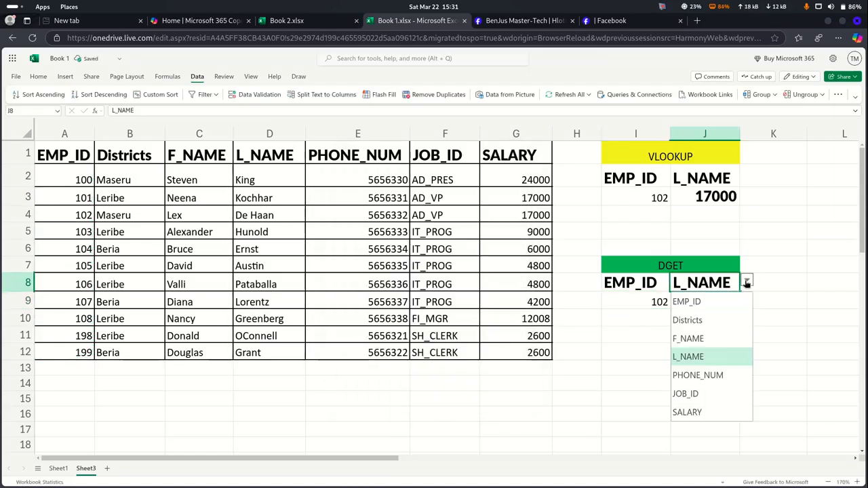
left_click(746, 280)
left_click(691, 412)
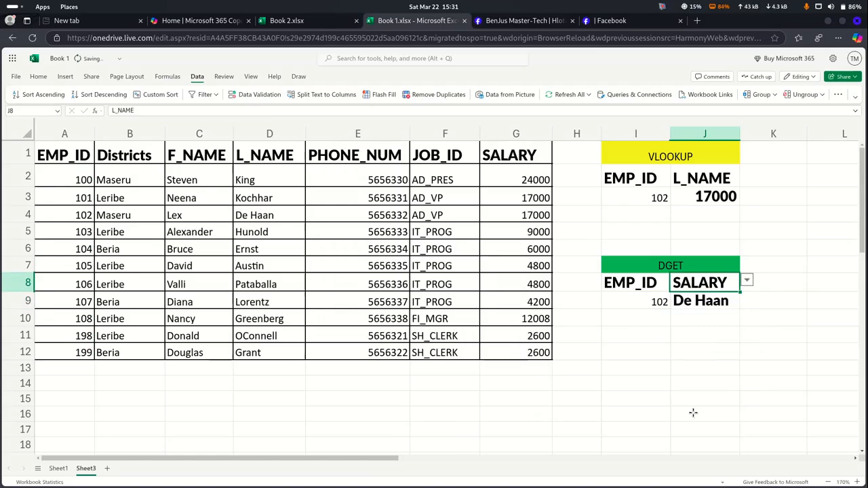
Pick employee ID 100 from I9's dropdown so DGET returns 24000
left_click(662, 305)
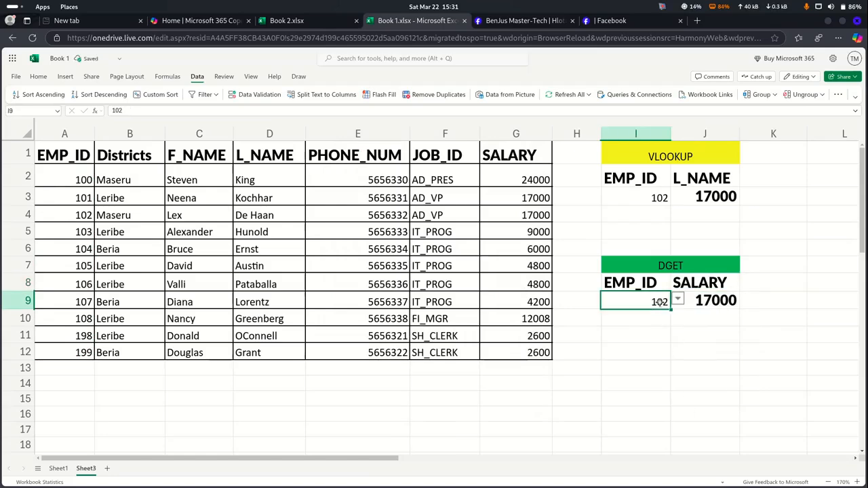
left_click(679, 300)
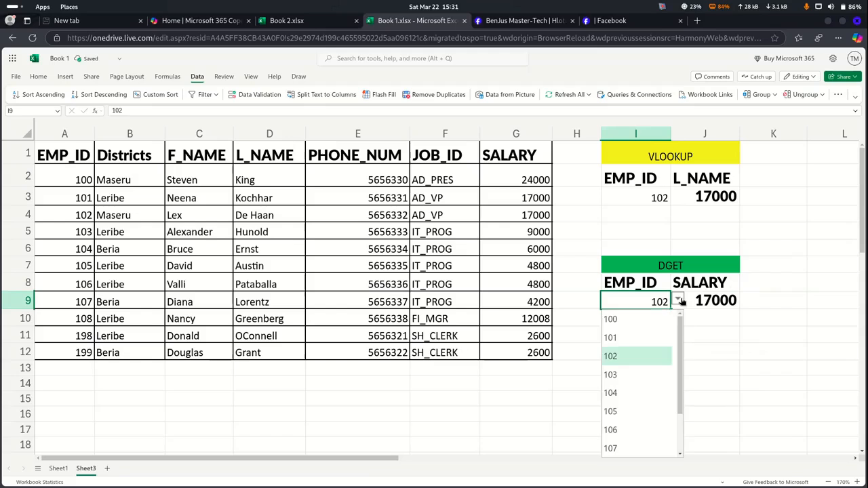
left_click(623, 321)
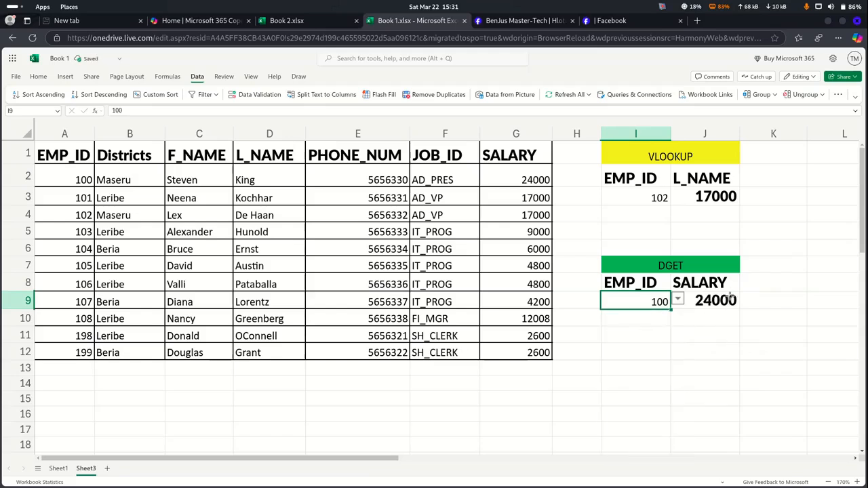